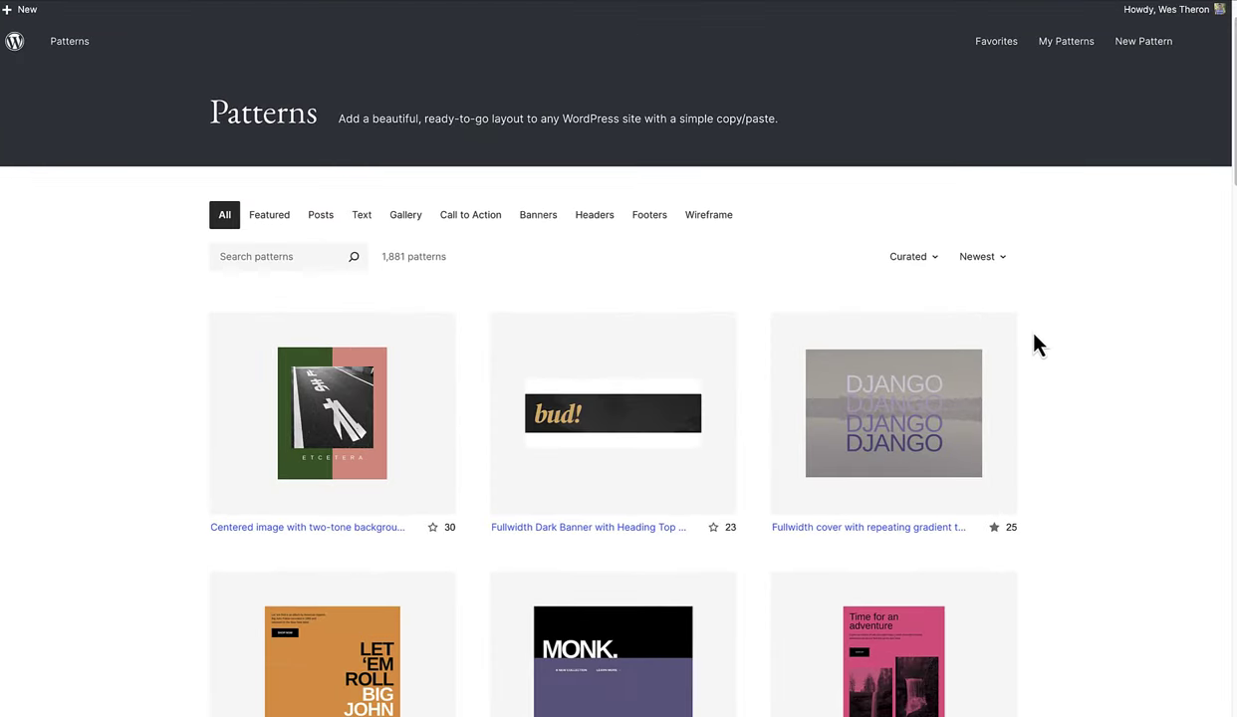
pyautogui.scroll(-2, 1033, 344)
pyautogui.scroll(-3, 1036, 345)
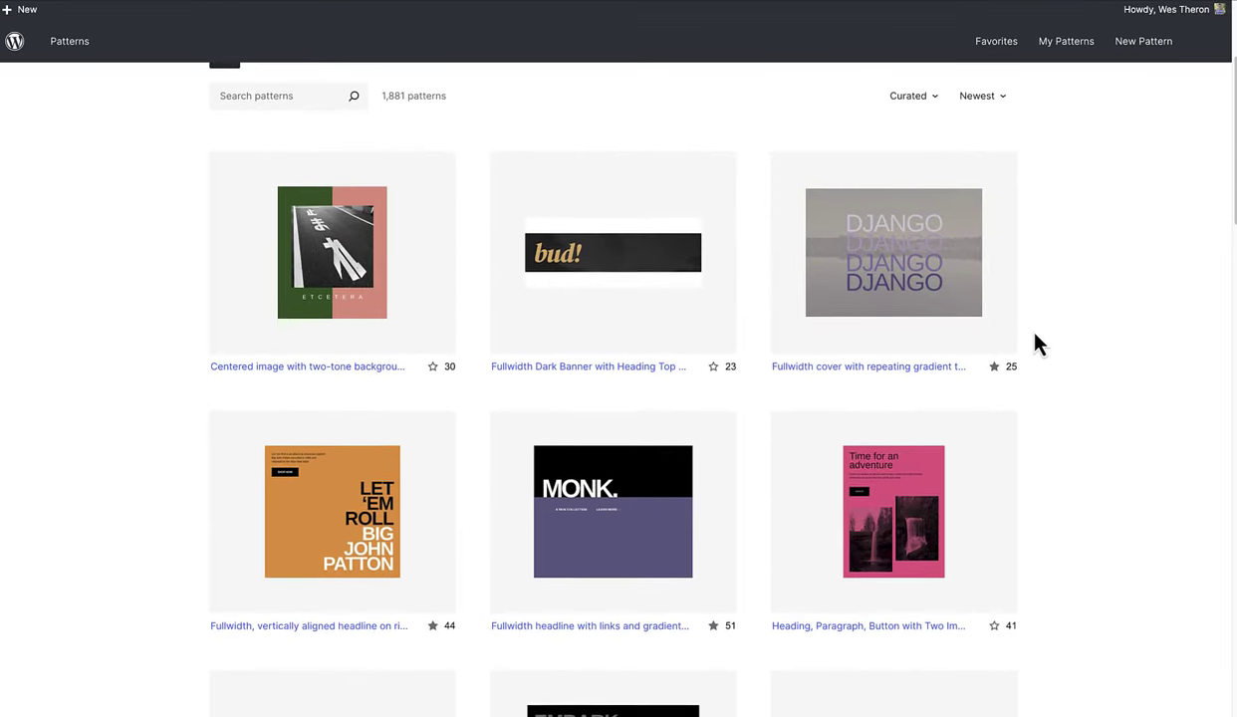
pyautogui.scroll(-5, 1036, 345)
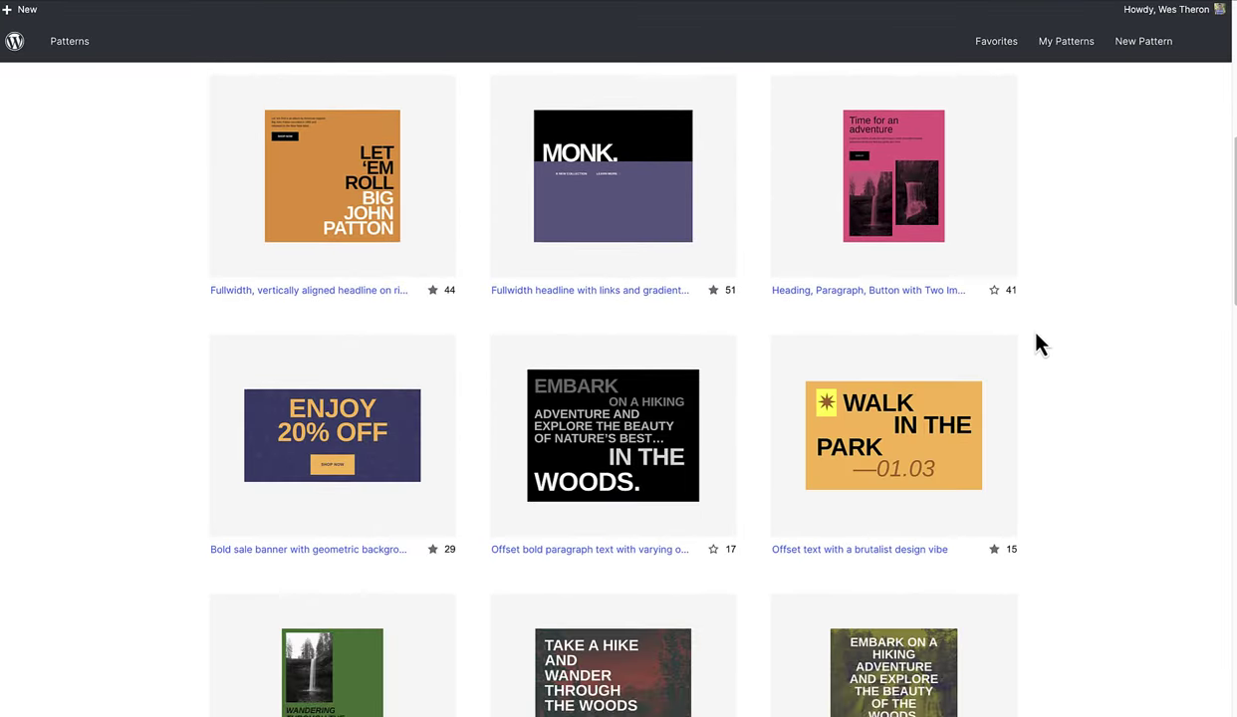
pyautogui.scroll(-5, 1035, 344)
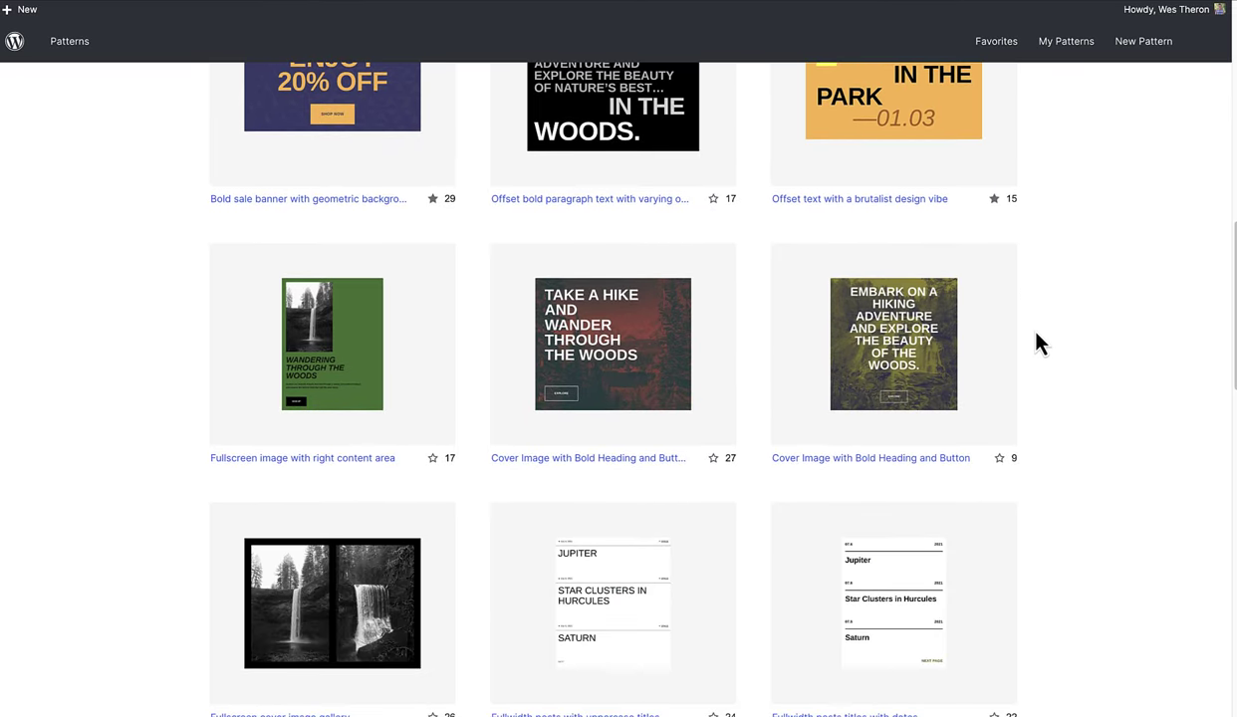
pyautogui.scroll(-1, 1036, 344)
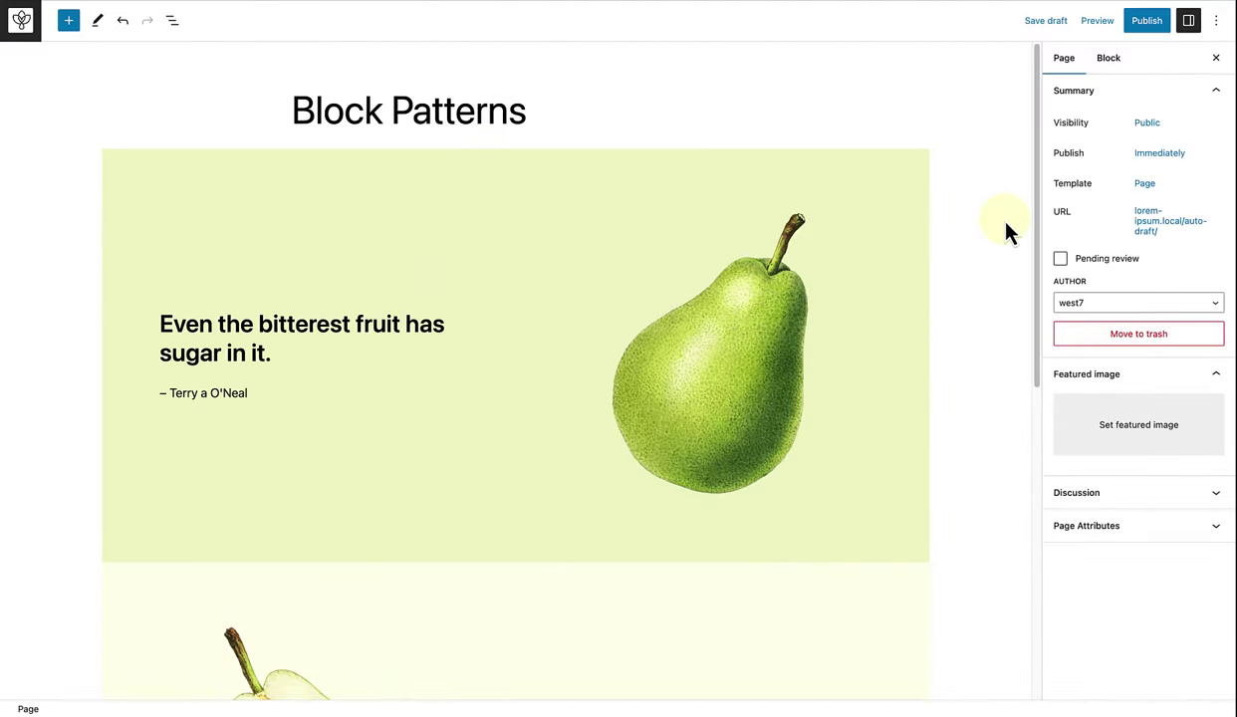
# Step: Open the empty 'Block Patterns' draft page in the block editor and scroll through it
pyautogui.click(1006, 231)
pyautogui.scroll(-3, 1006, 231)
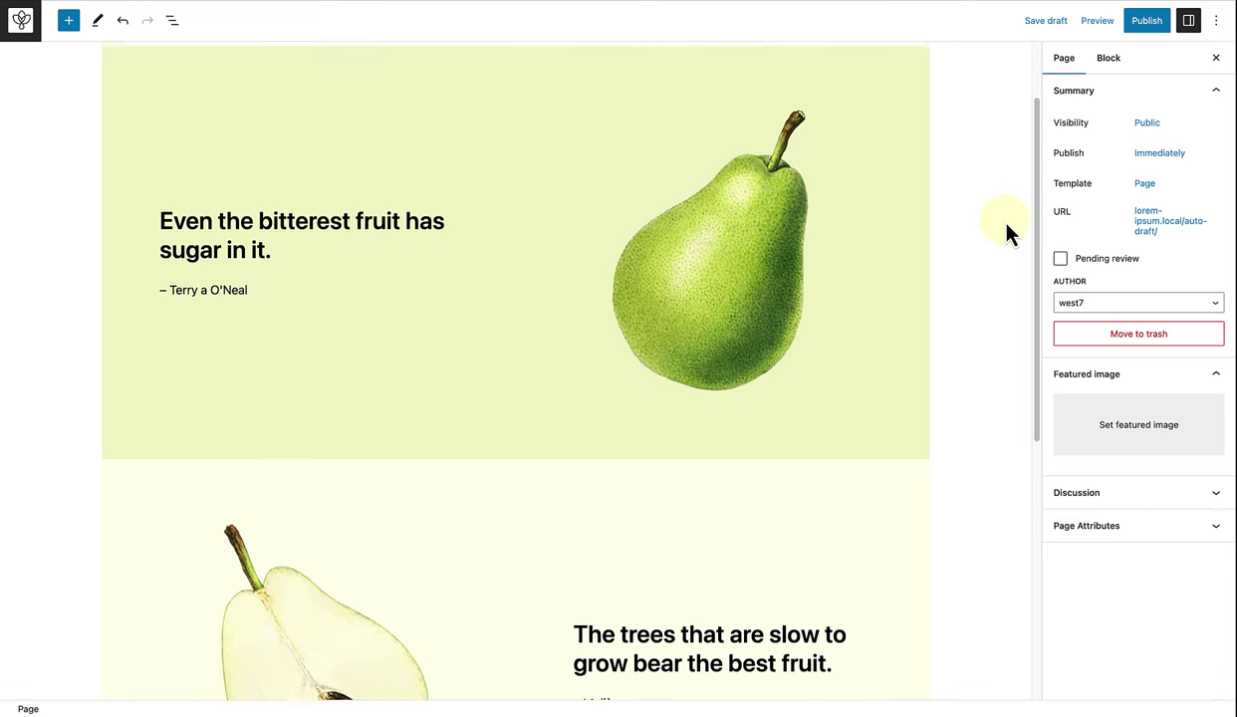
pyautogui.scroll(-4, 1006, 231)
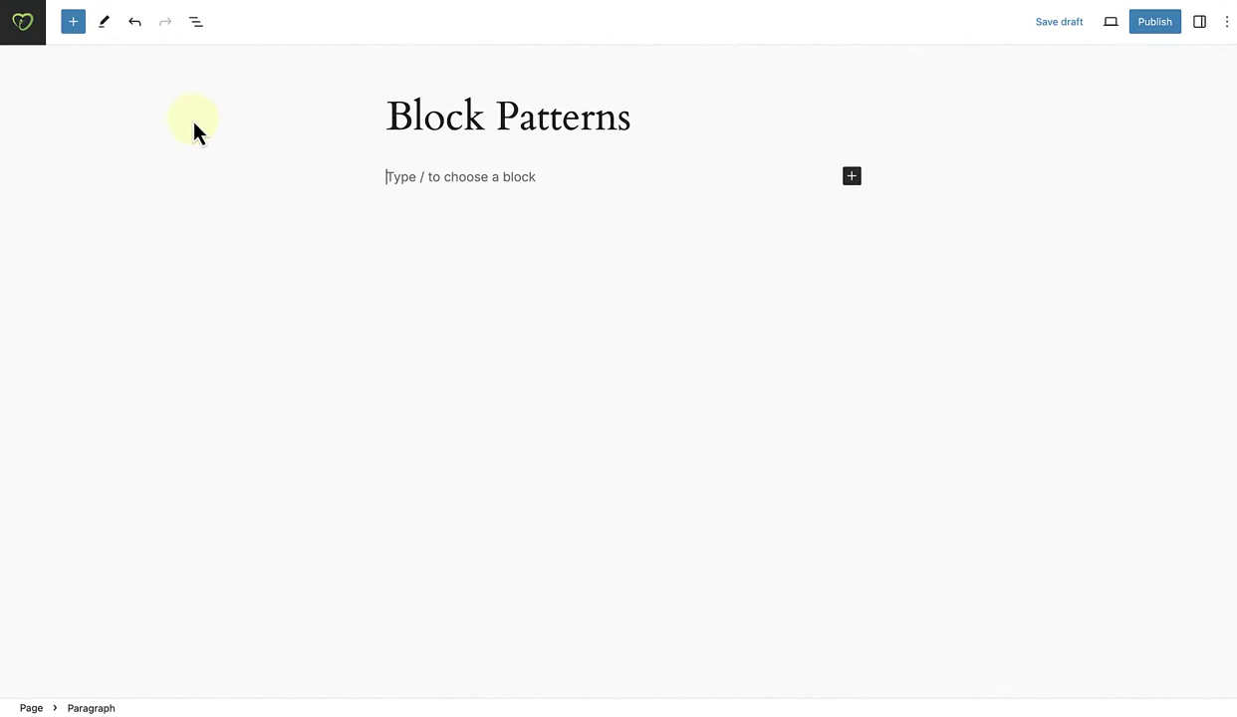
# Step: Browse the inserter's pattern categories All, My patterns and About, ending on Call to Action
pyautogui.click(73, 30)
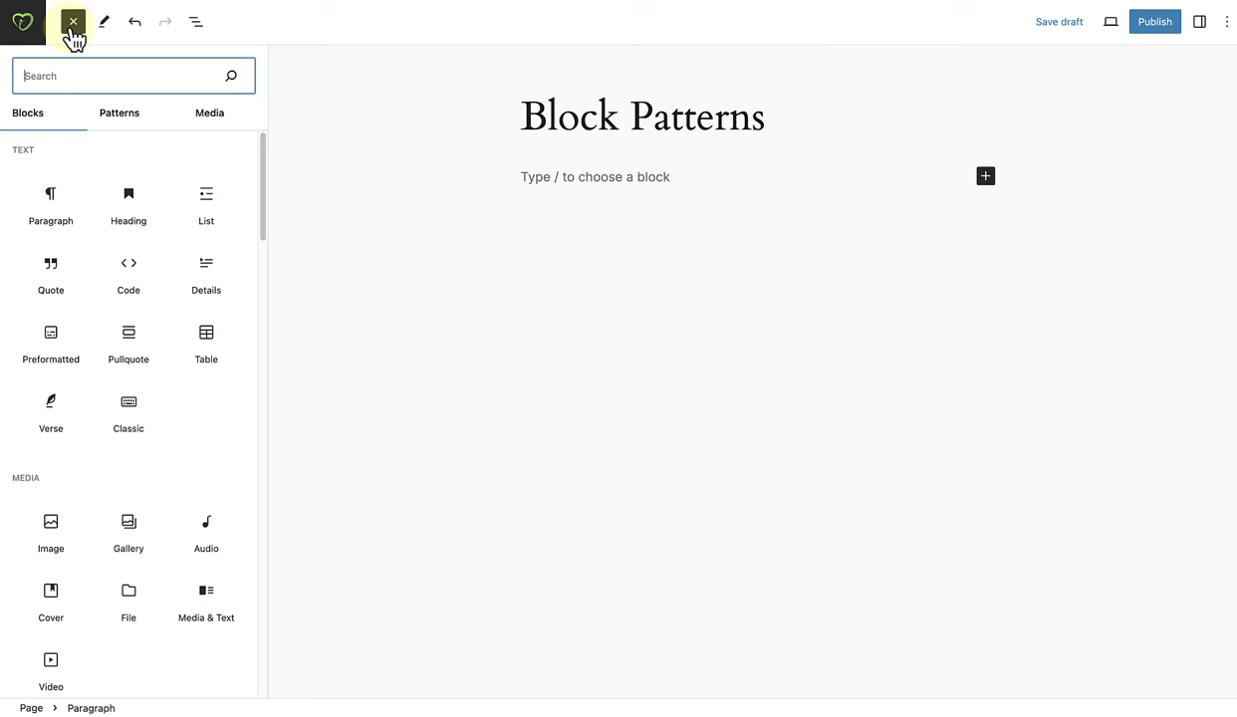
pyautogui.click(115, 123)
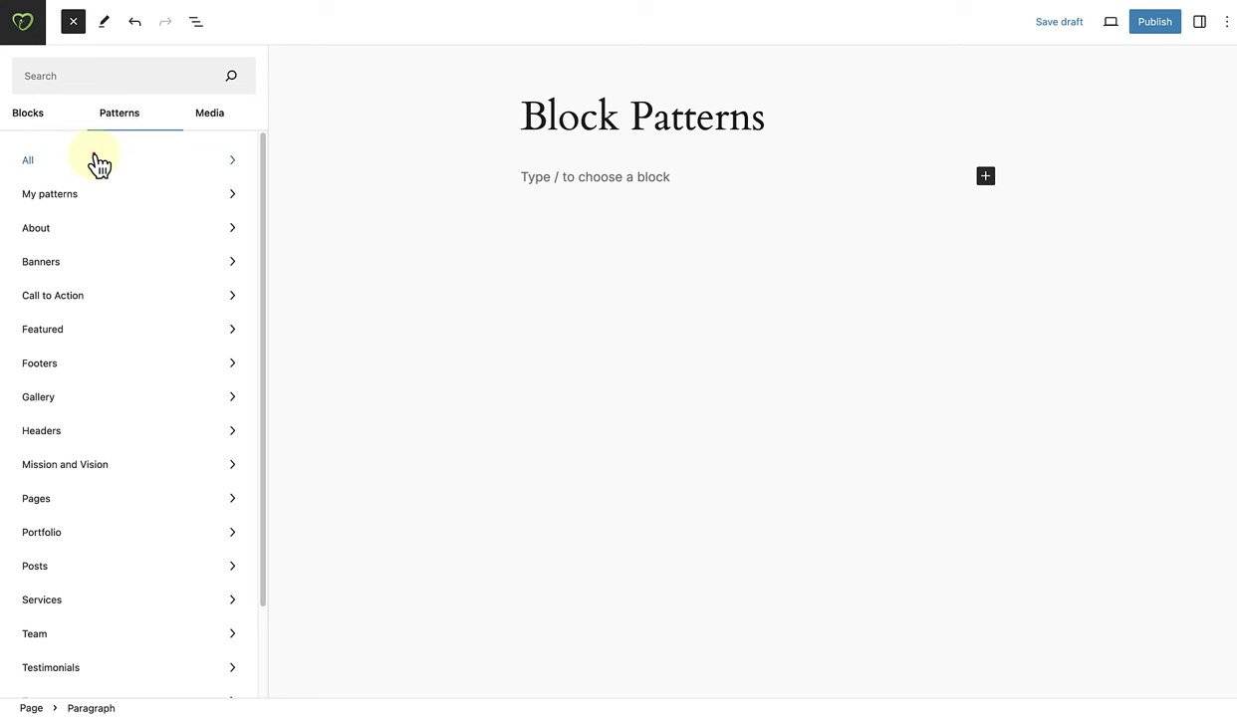
pyautogui.click(95, 160)
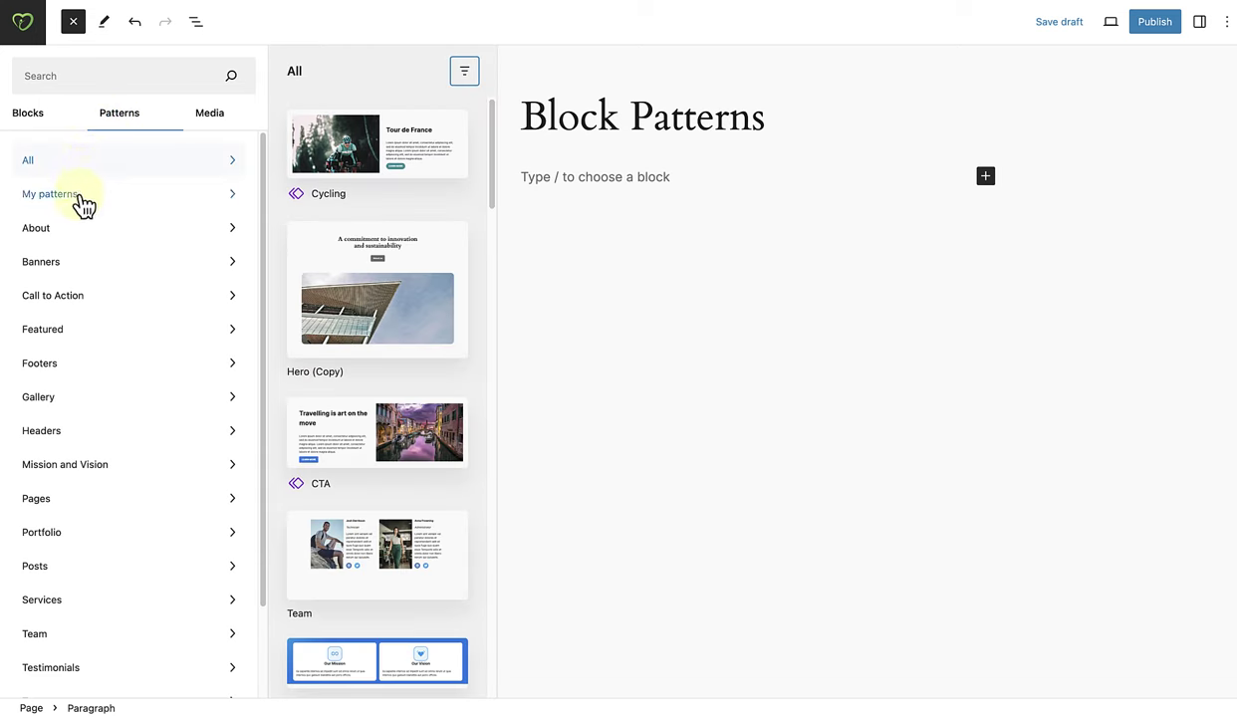
pyautogui.click(81, 198)
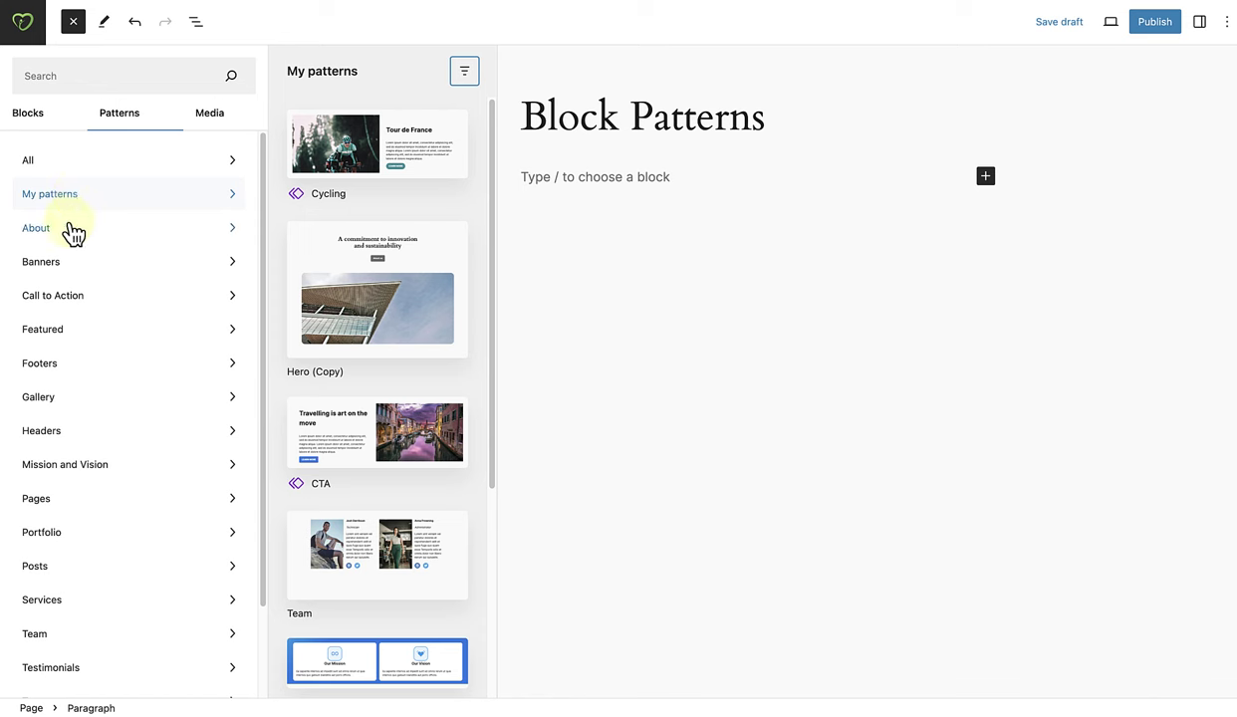
pyautogui.click(73, 231)
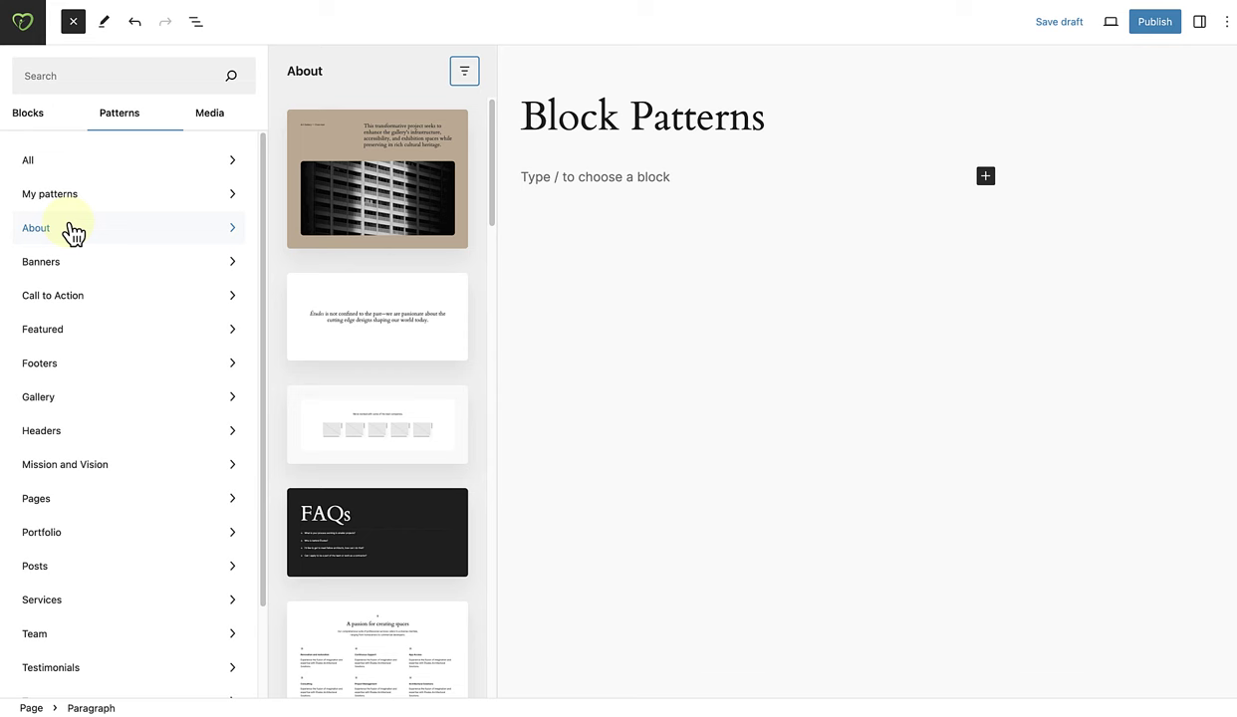
pyautogui.click(56, 298)
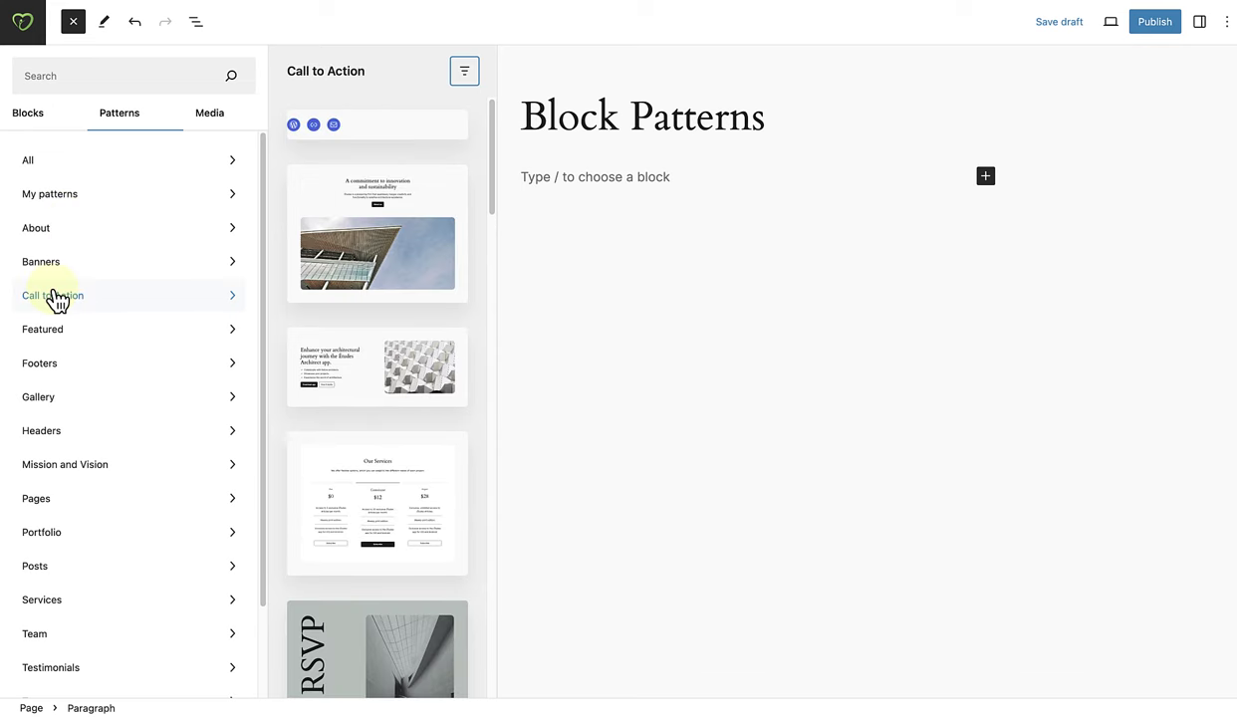
pyautogui.scroll(-3, 60, 301)
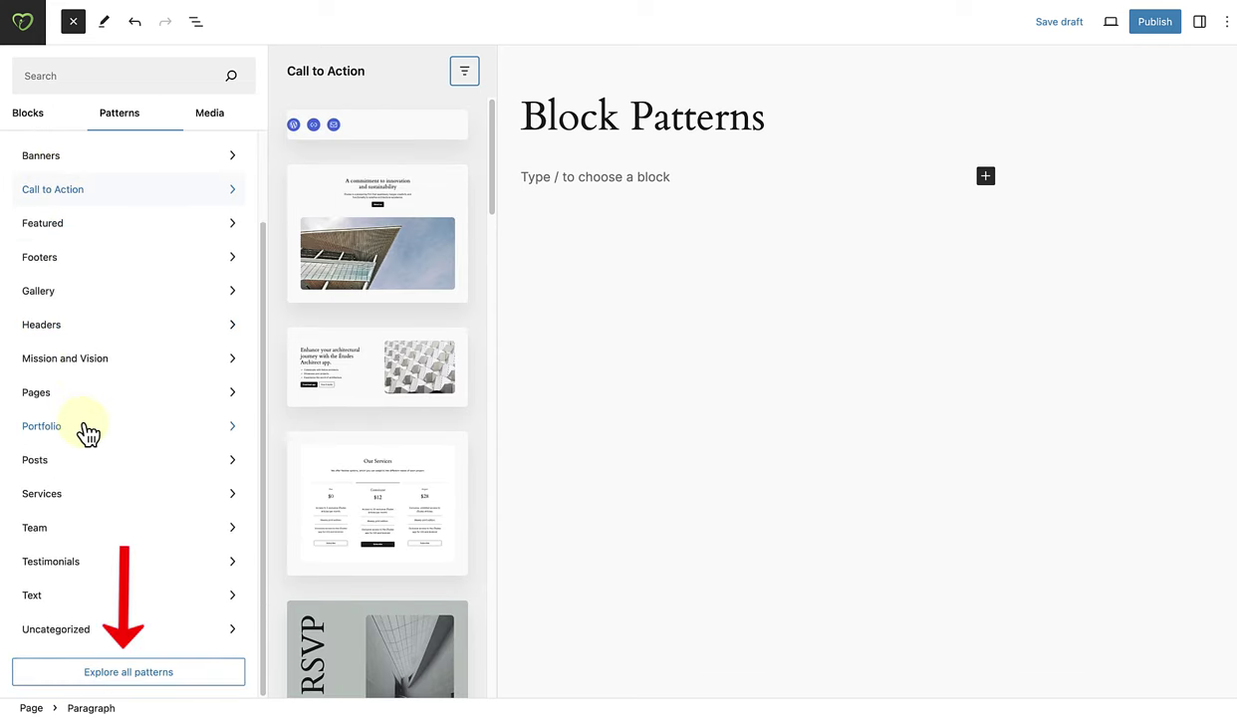
# Step: Open the full pattern explorer and view the Gallery patterns
pyautogui.click(139, 675)
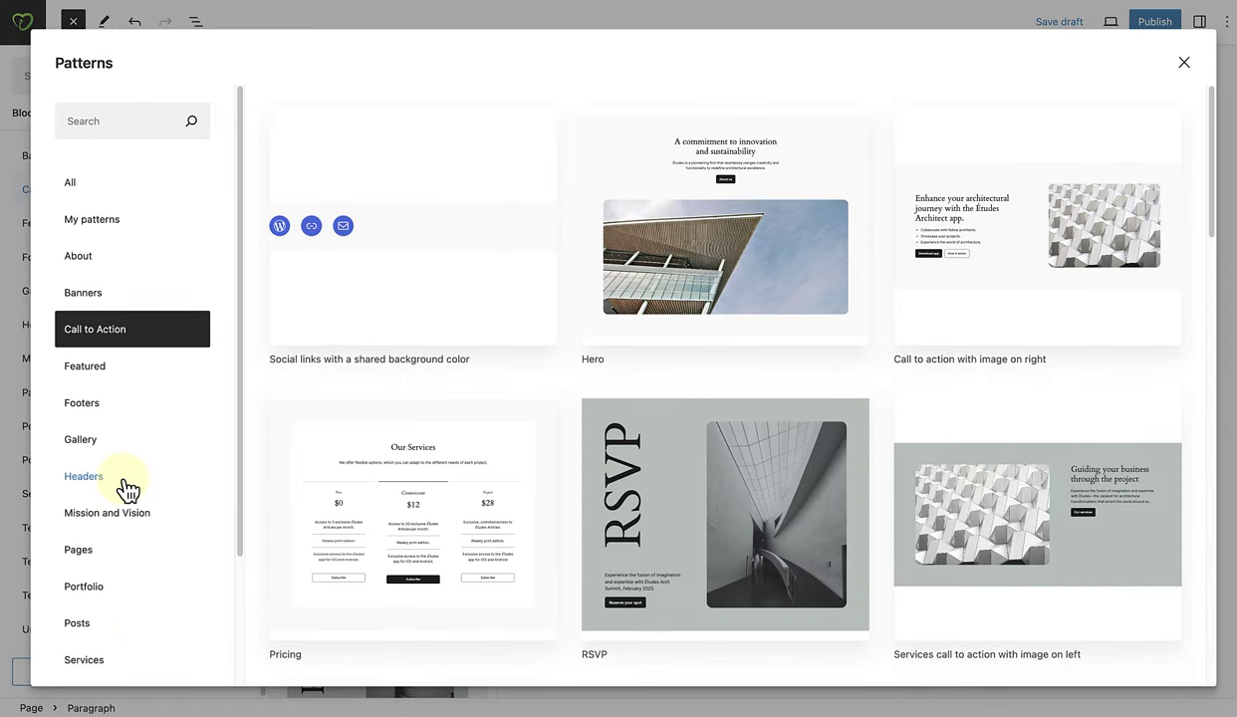
pyautogui.click(116, 449)
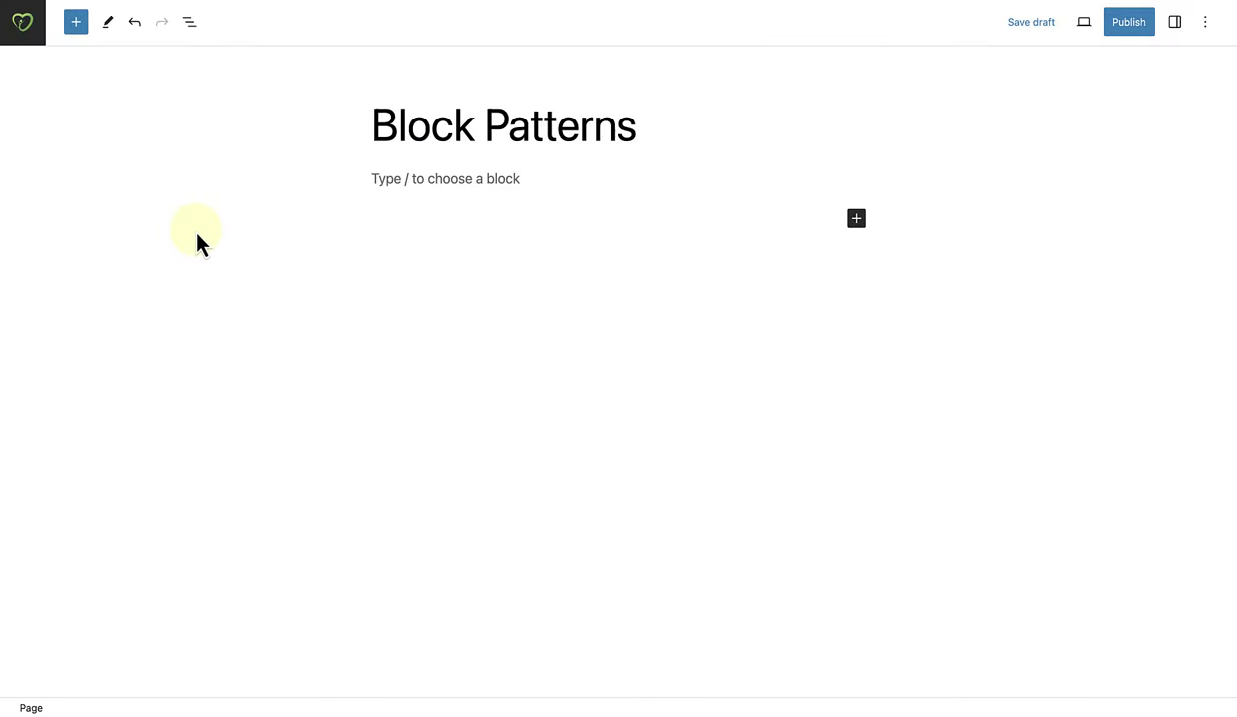
# Step: Insert the Featured 'Positive growth.' three-column pattern and select its top spacer
pyautogui.click(79, 27)
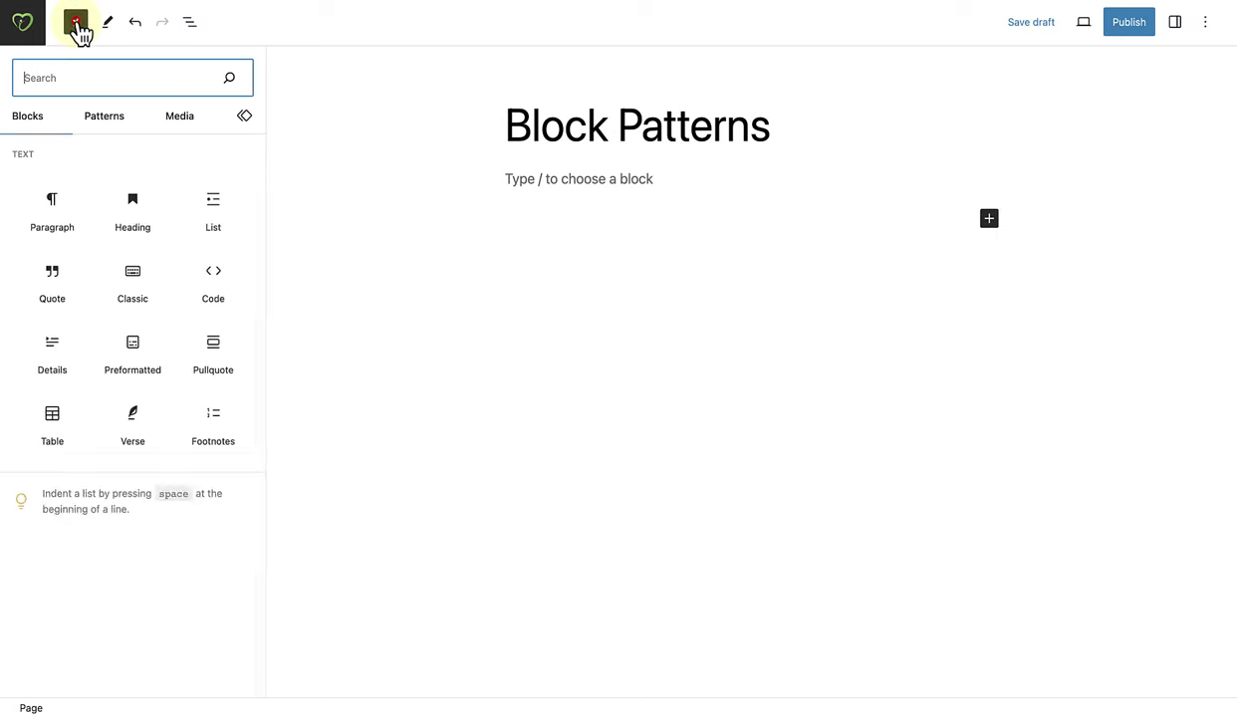
pyautogui.click(102, 120)
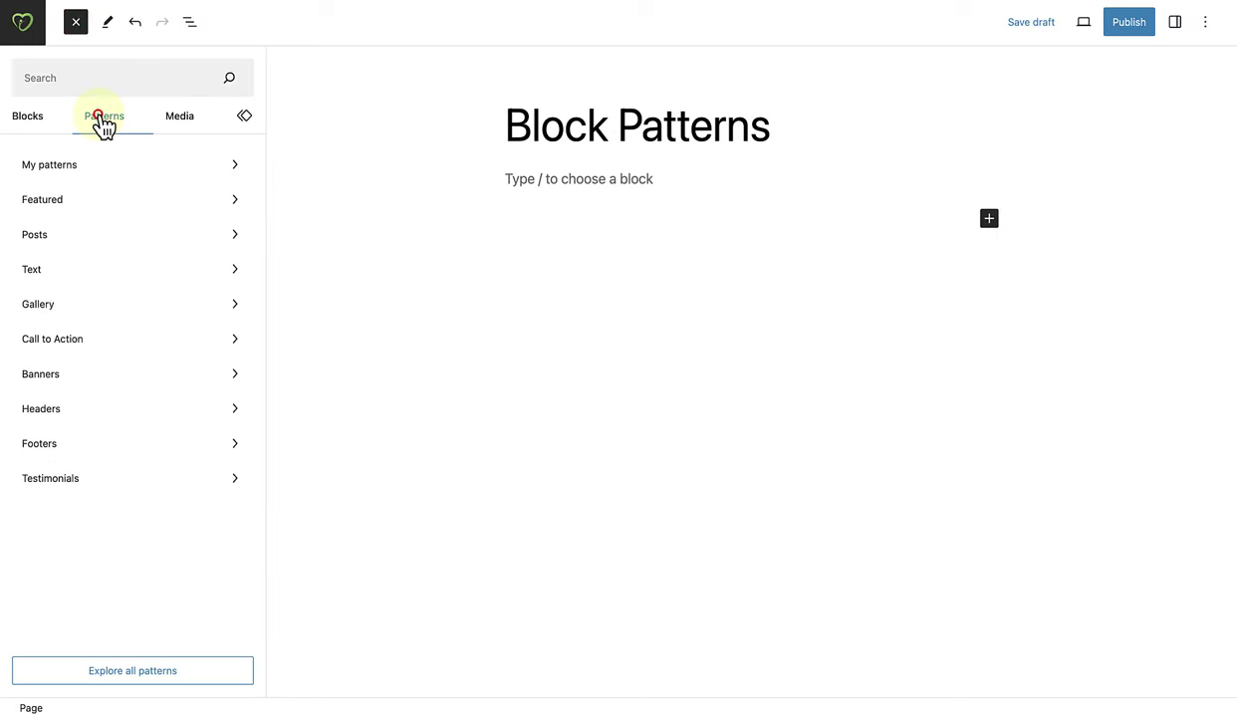
pyautogui.click(85, 204)
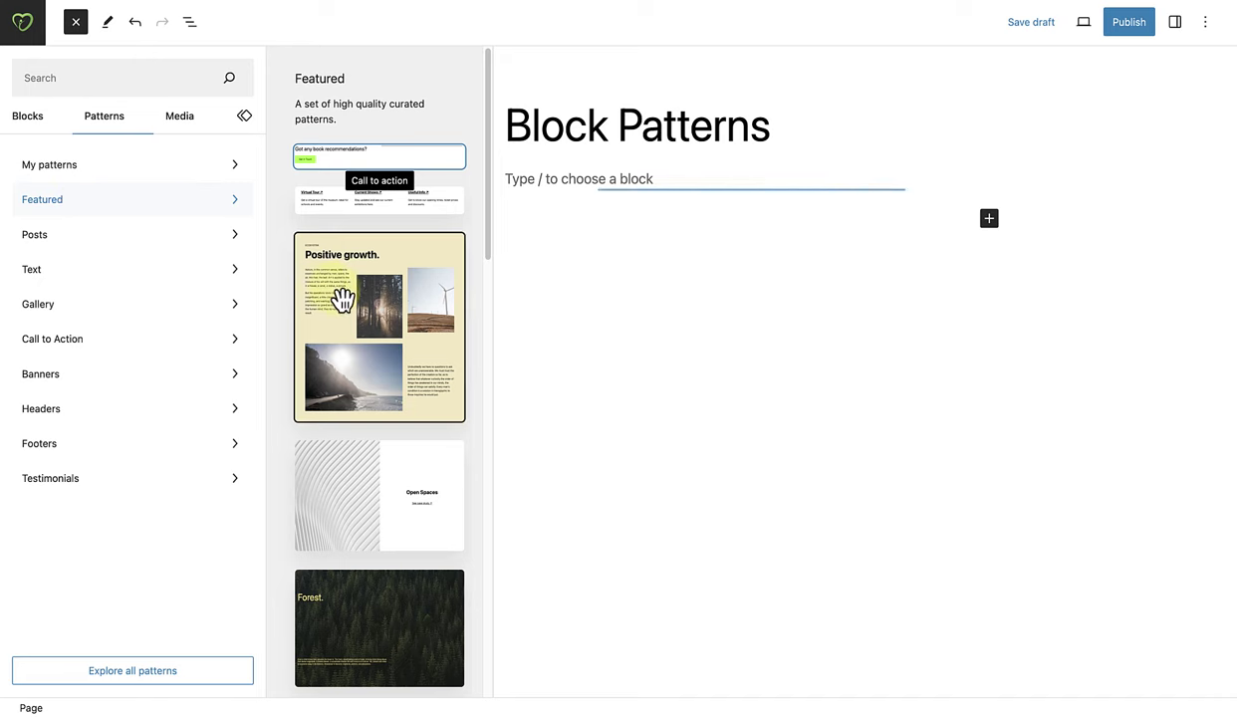
pyautogui.click(377, 306)
pyautogui.click(478, 221)
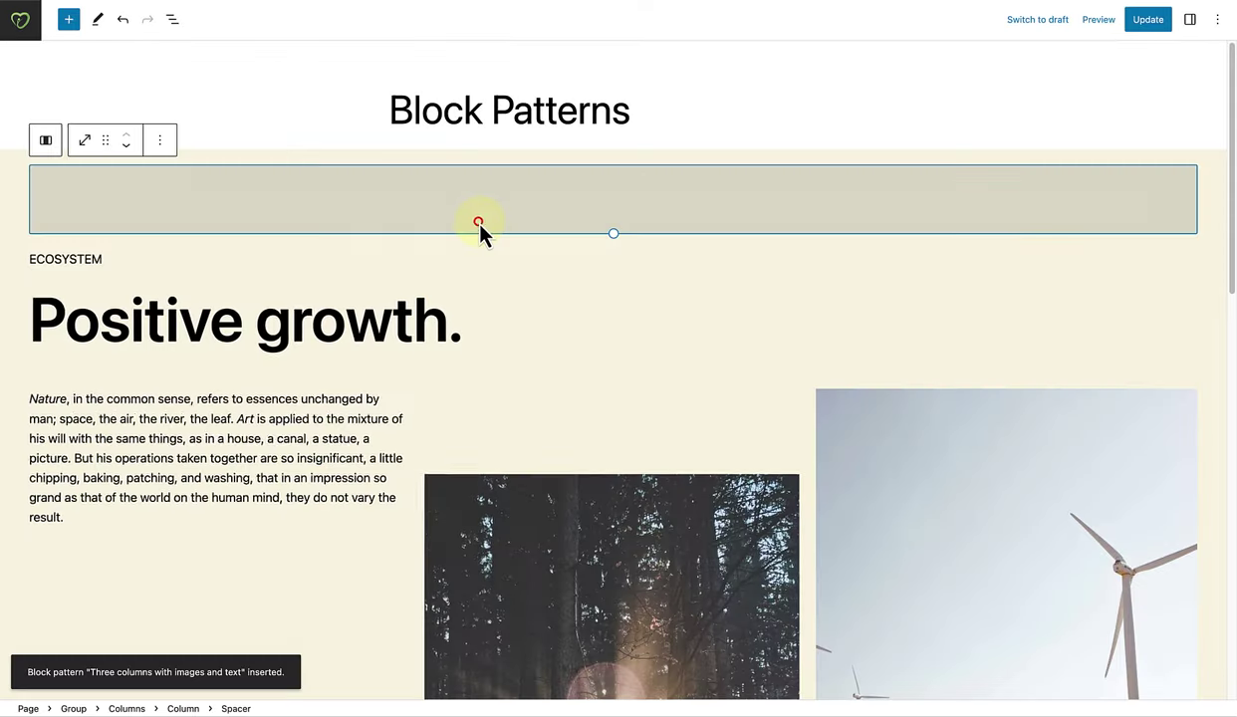
# Step: Make the pattern group wide width and change its heading to 'Lights, camera, action!'
pyautogui.click(216, 153)
pyautogui.click(52, 125)
pyautogui.click(85, 197)
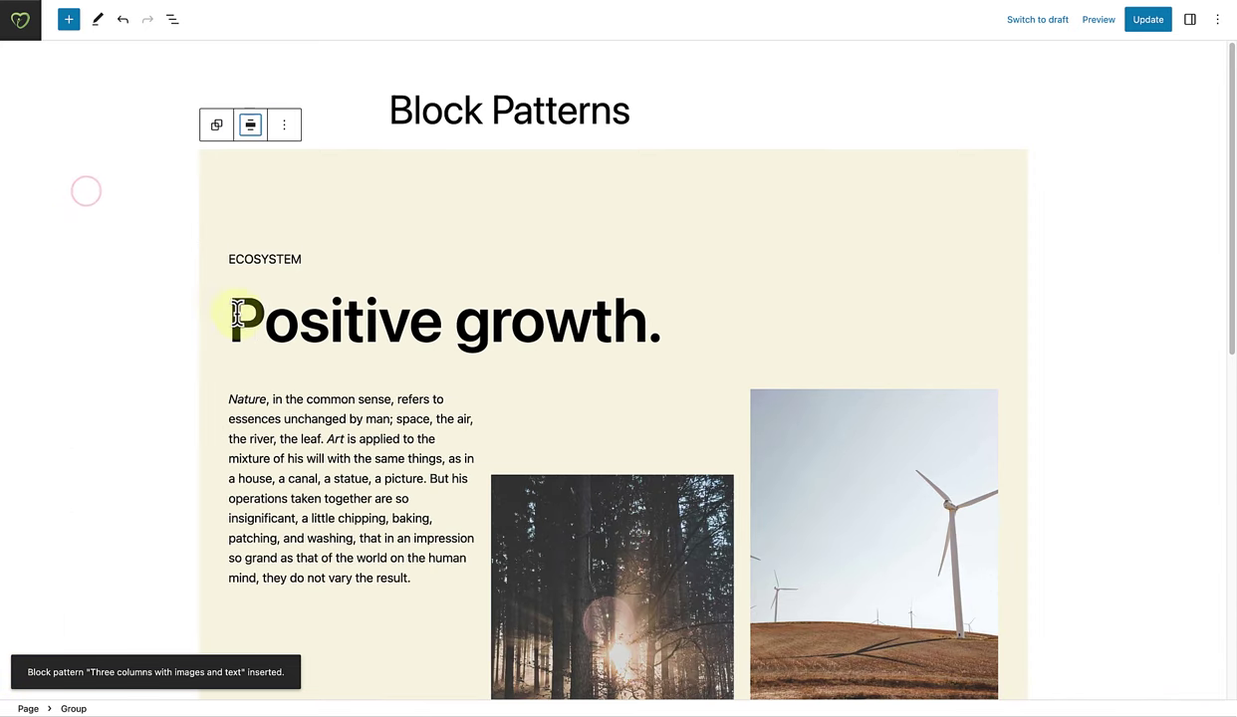
pyautogui.moveTo(235, 314); pyautogui.dragTo(661, 324)
pyautogui.press('BackSpace')
pyautogui.write('Lights, camera, action!')
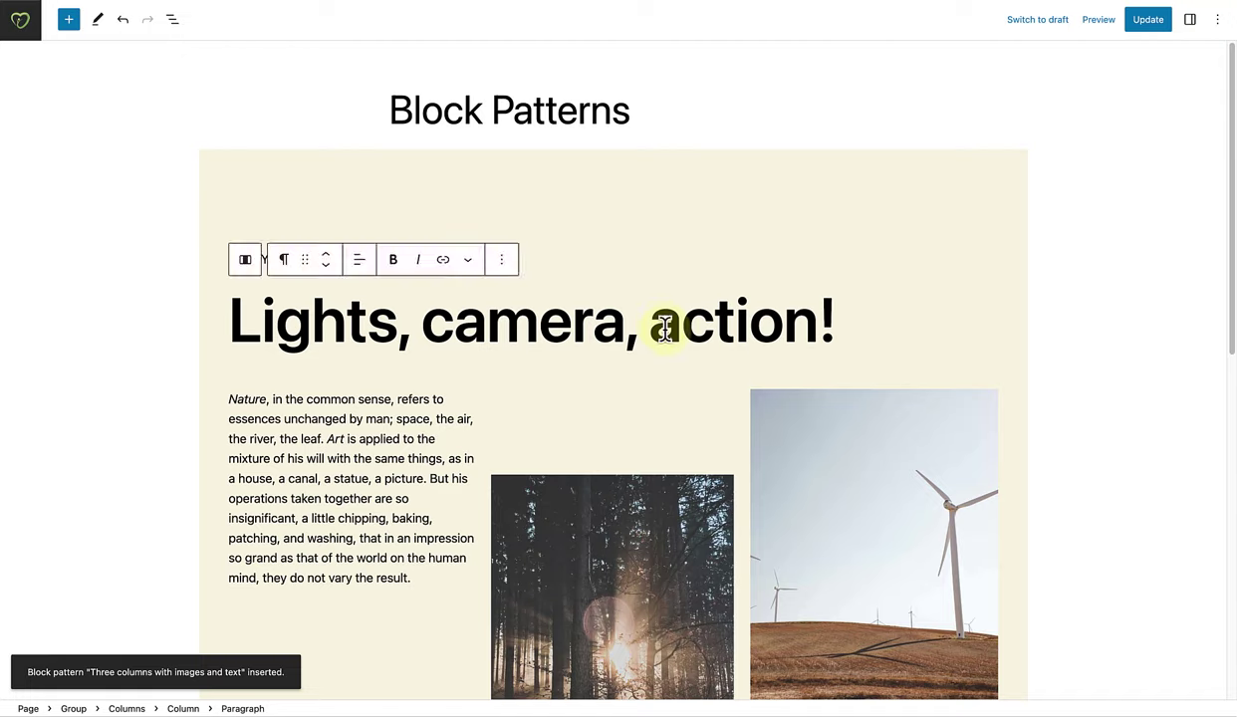
pyautogui.scroll(-2, 647, 339)
pyautogui.scroll(-5, 617, 349)
# Step: Replace the coastal road image with the clapperboard photo from the Media Library
pyautogui.click(579, 341)
pyautogui.click(551, 172)
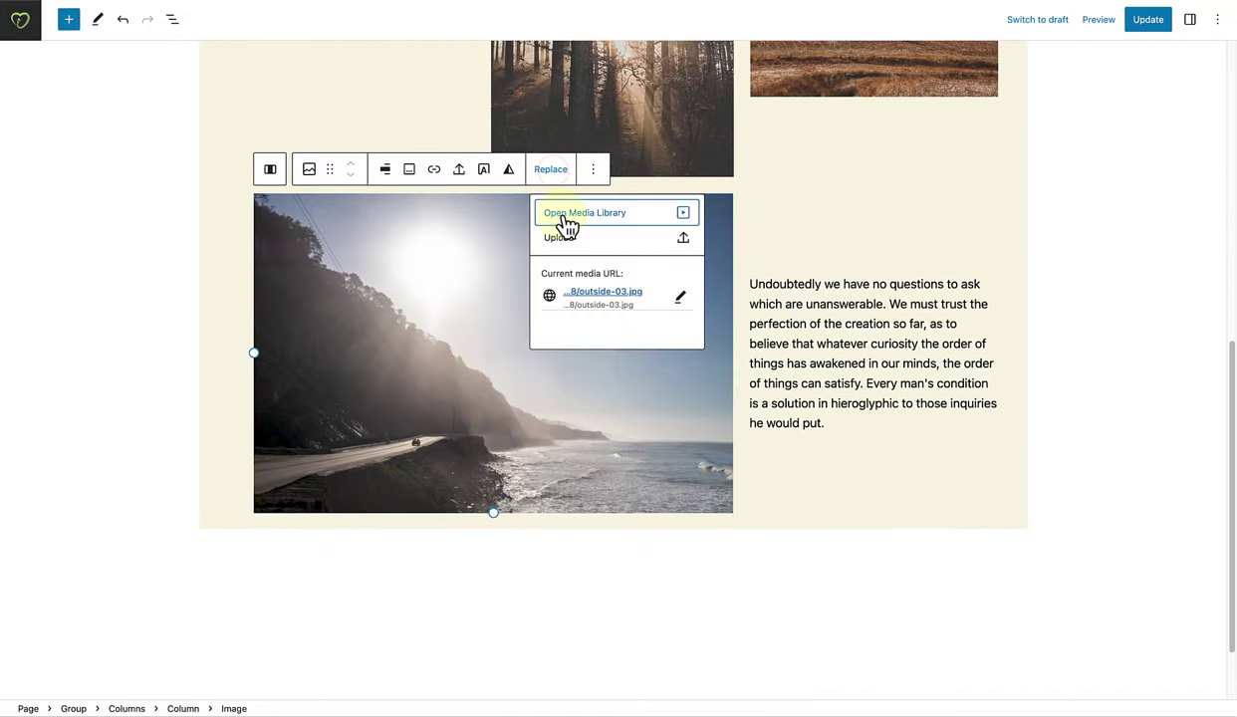
pyautogui.click(563, 213)
pyautogui.click(615, 199)
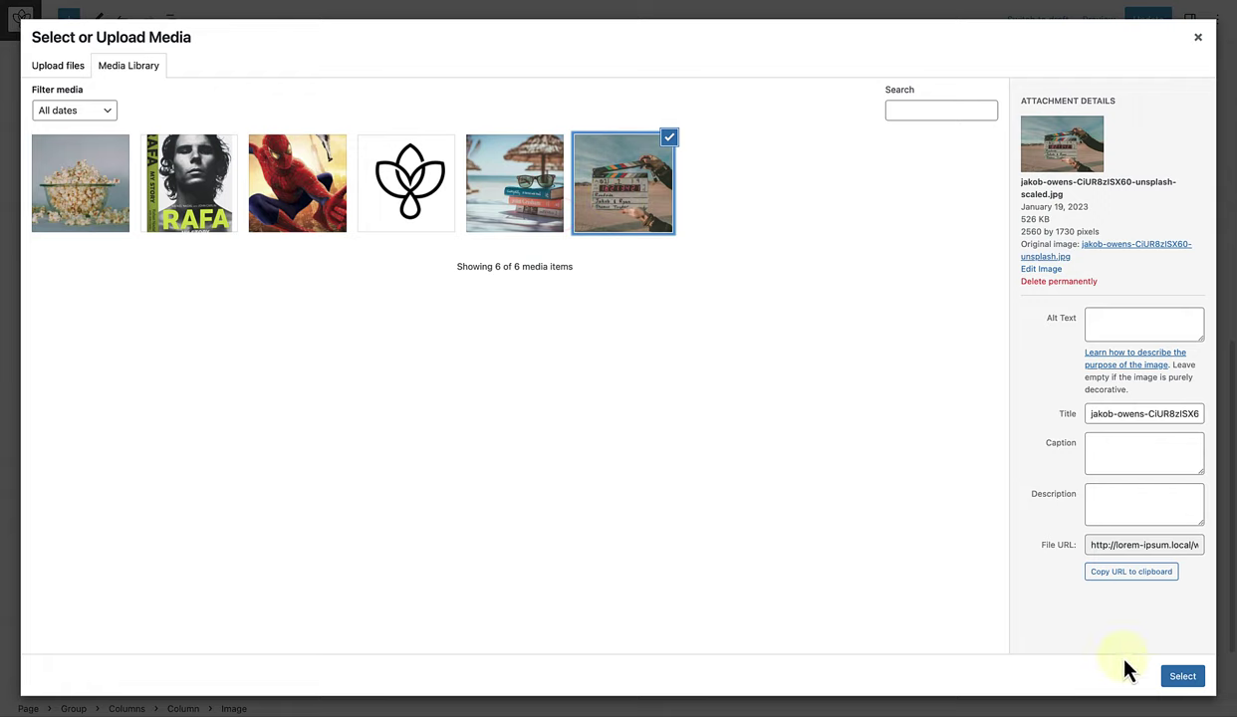
pyautogui.click(1170, 678)
pyautogui.scroll(3, 1021, 544)
pyautogui.scroll(5, 1023, 540)
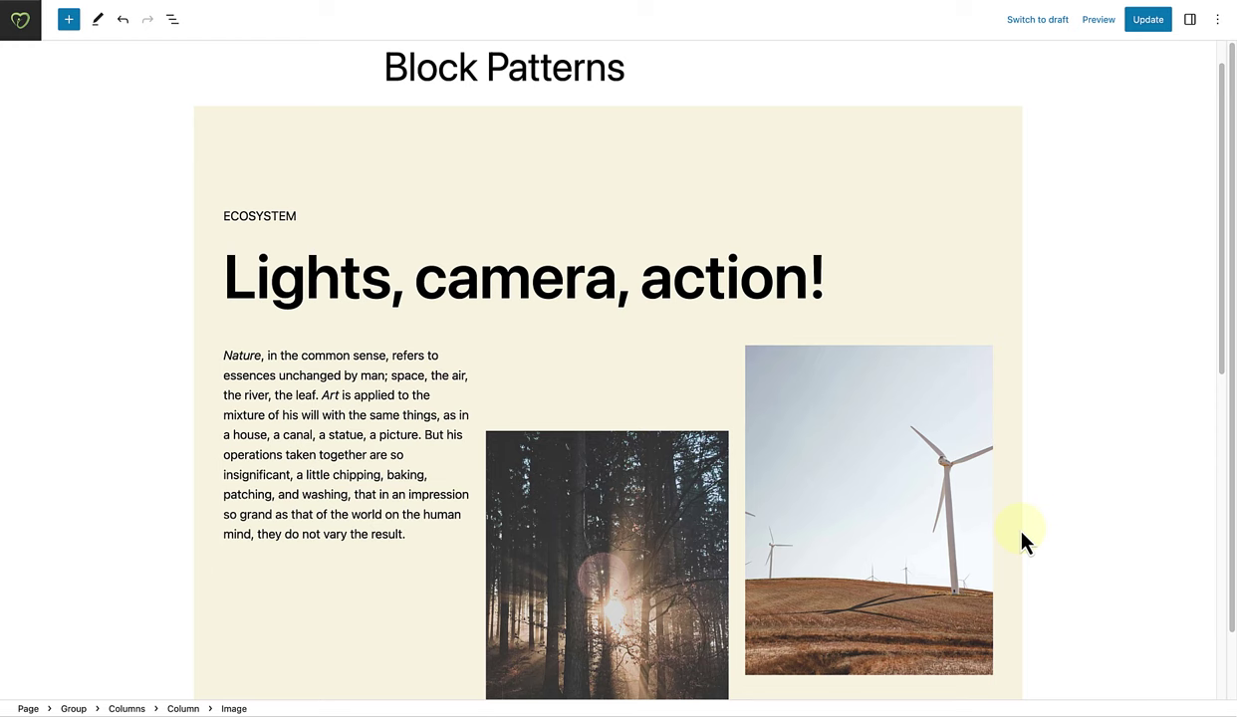
# Step: Give the pattern group the light grey Tertiary (#F6F6F6) background colour
pyautogui.click(1024, 536)
pyautogui.click(212, 118)
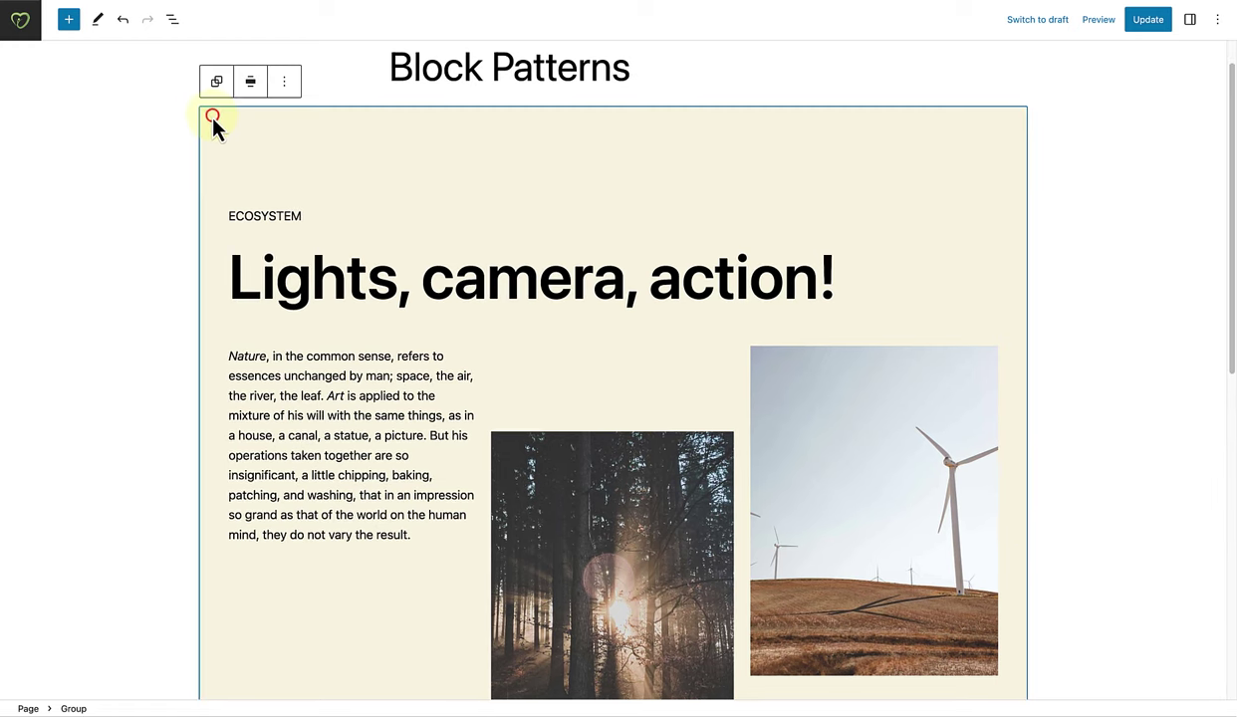
pyautogui.click(1189, 19)
pyautogui.click(1189, 189)
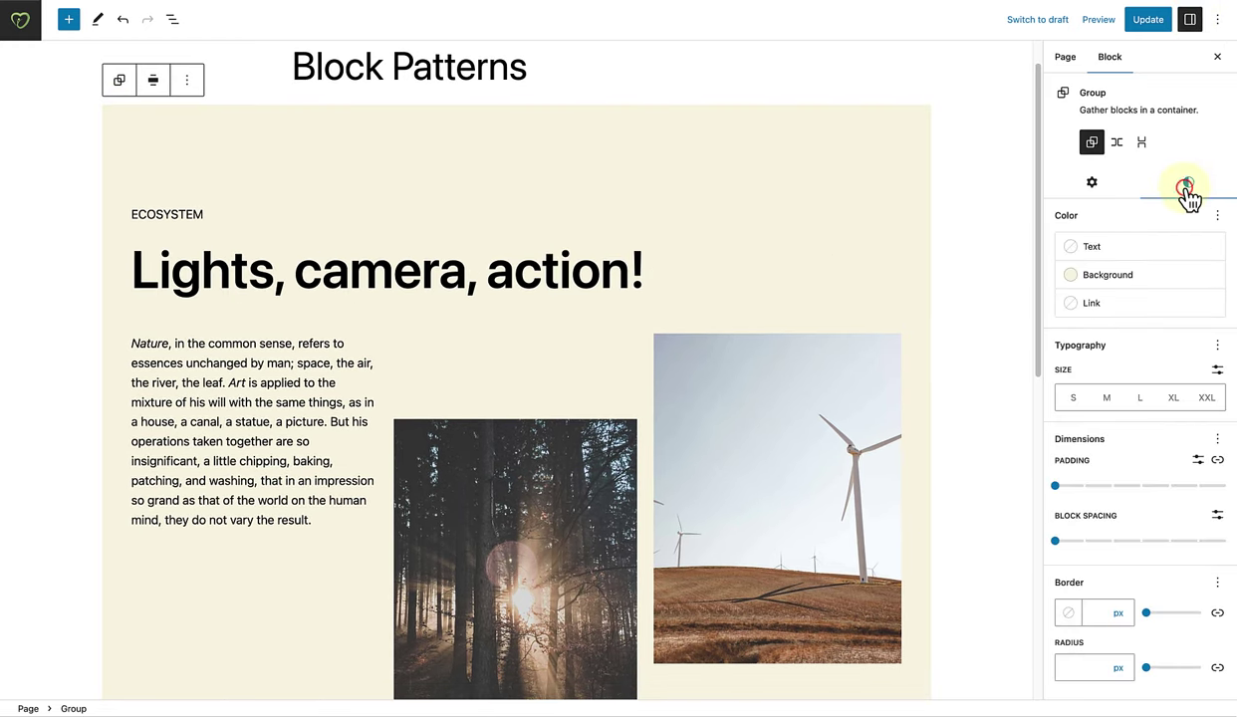
pyautogui.click(1156, 275)
pyautogui.click(983, 389)
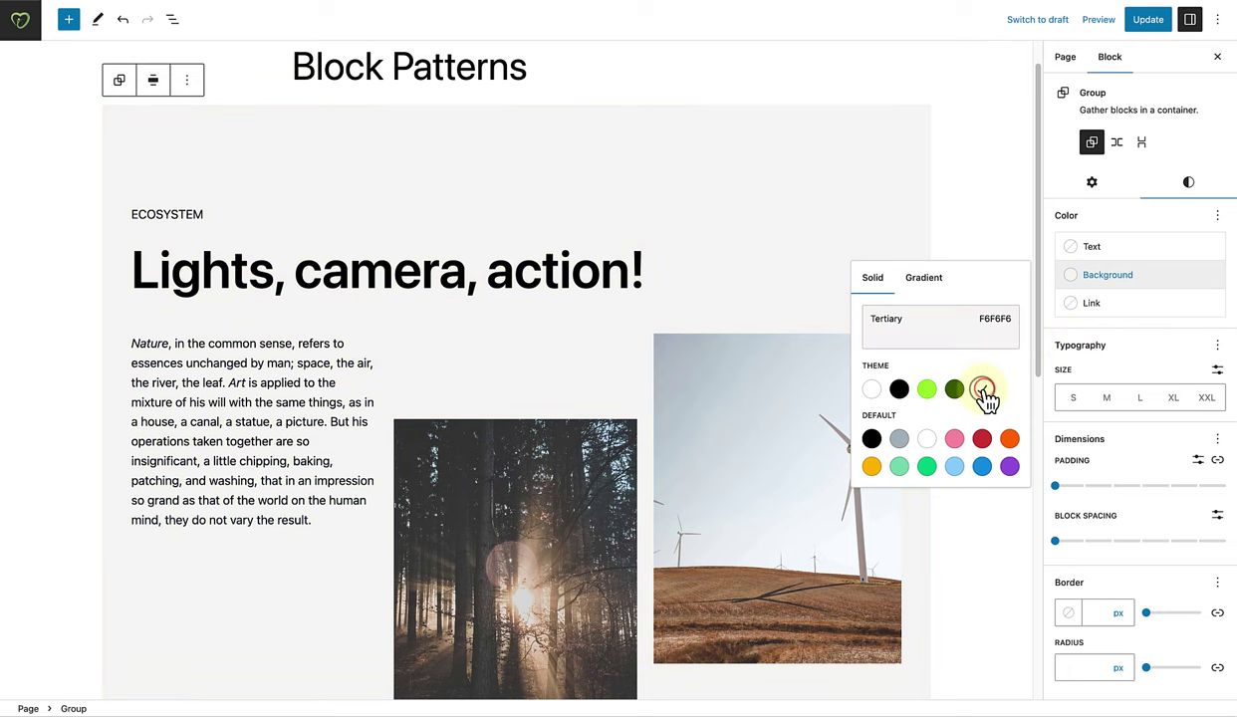
pyautogui.click(978, 243)
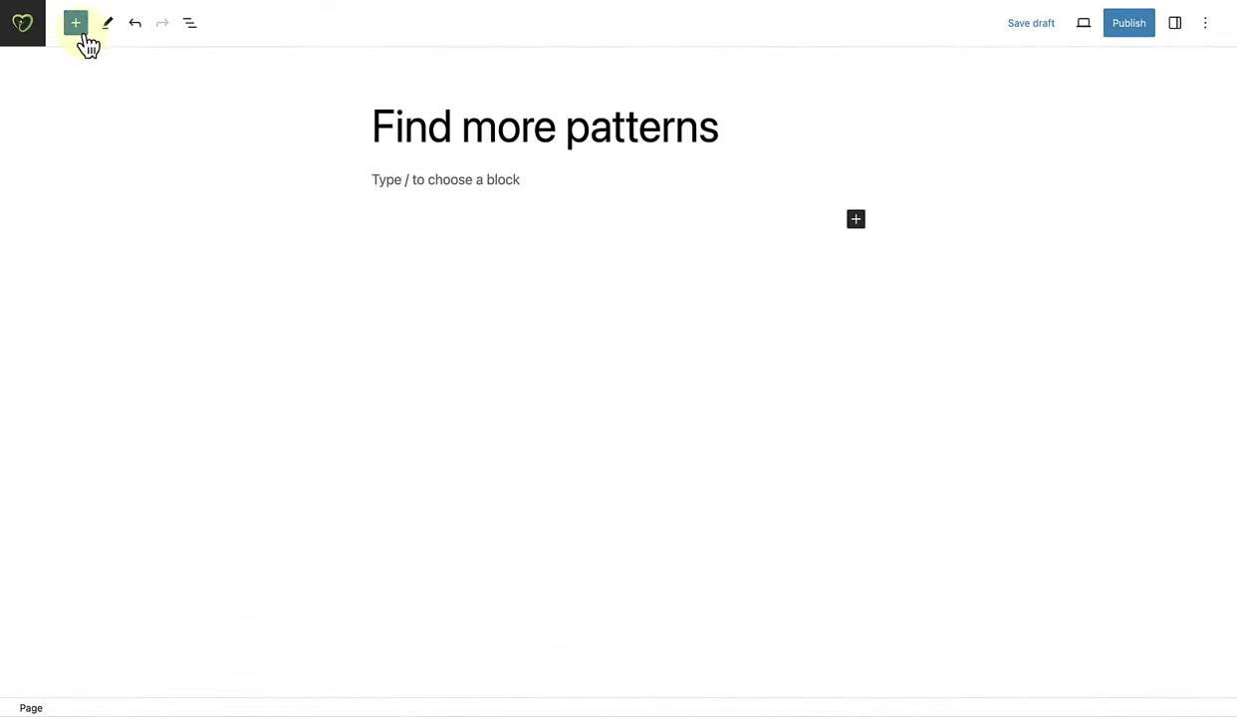
# Step: Open the inserter's Patterns tab, then go to the WordPress.org Pattern Directory via Extend
pyautogui.click(80, 30)
pyautogui.click(104, 117)
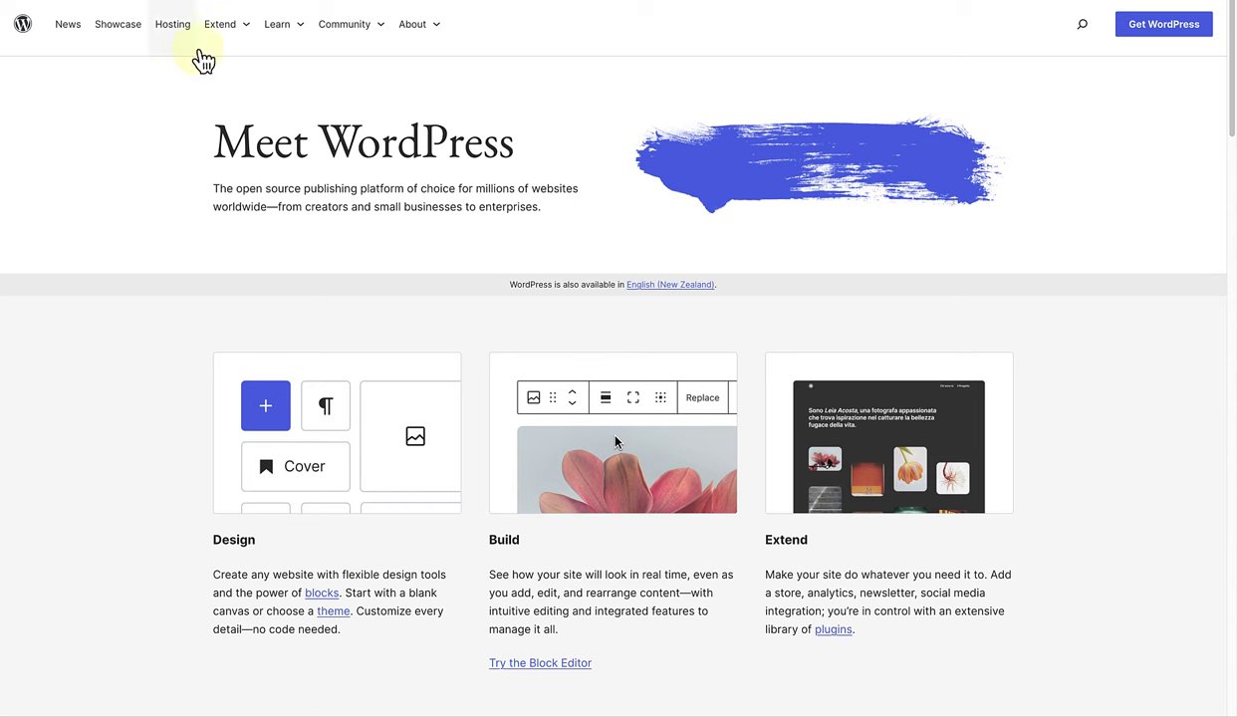
pyautogui.click(220, 28)
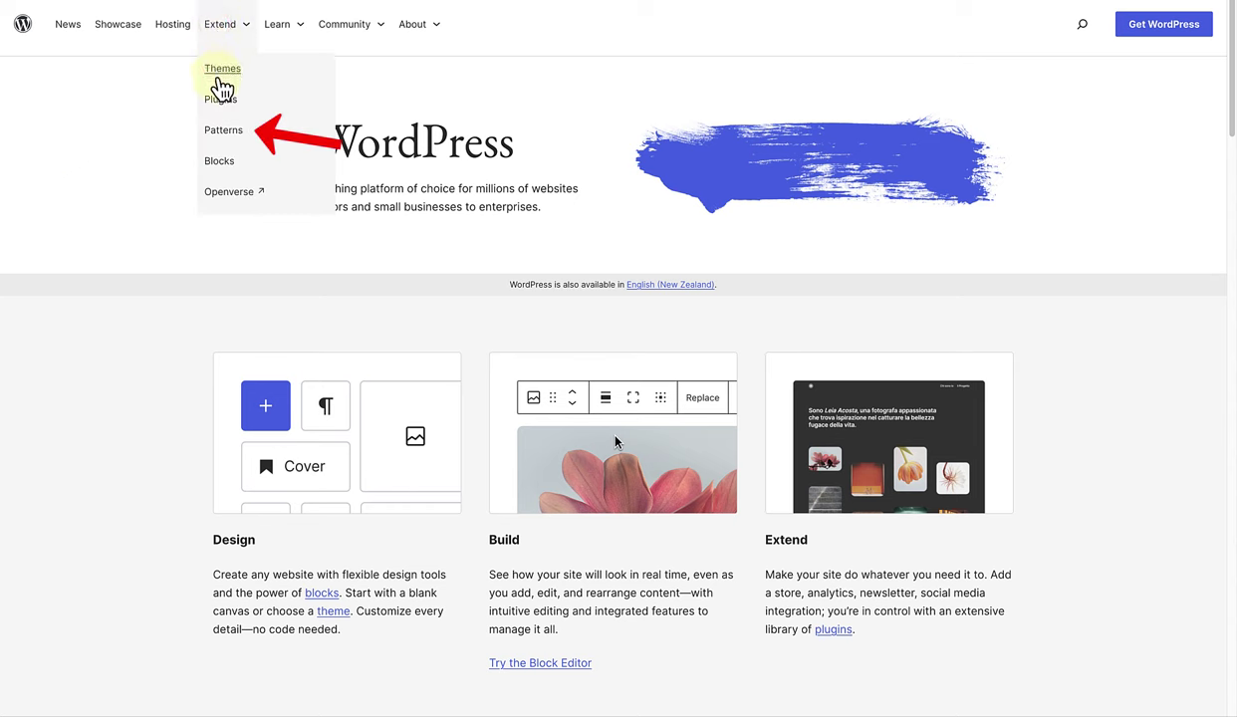
pyautogui.click(219, 130)
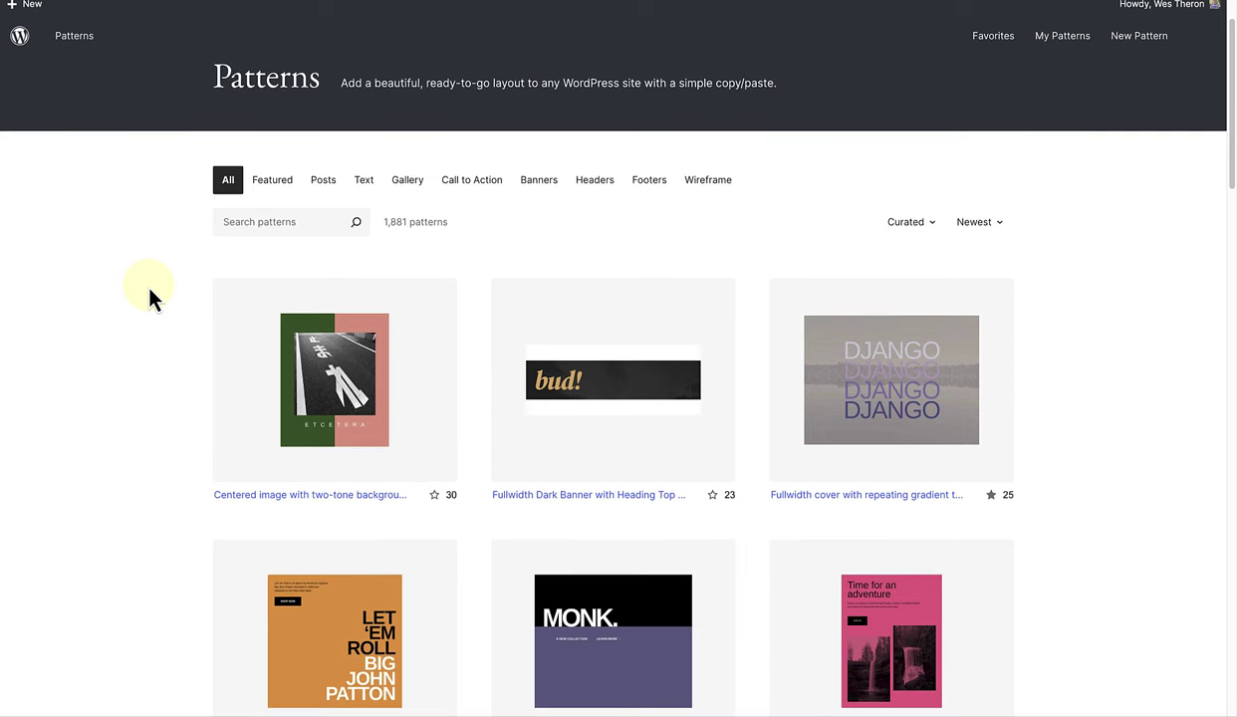
# Step: Favourite the 'Hero Section: Text with Background Image Overlay' pattern and copy it from its page
pyautogui.click(908, 227)
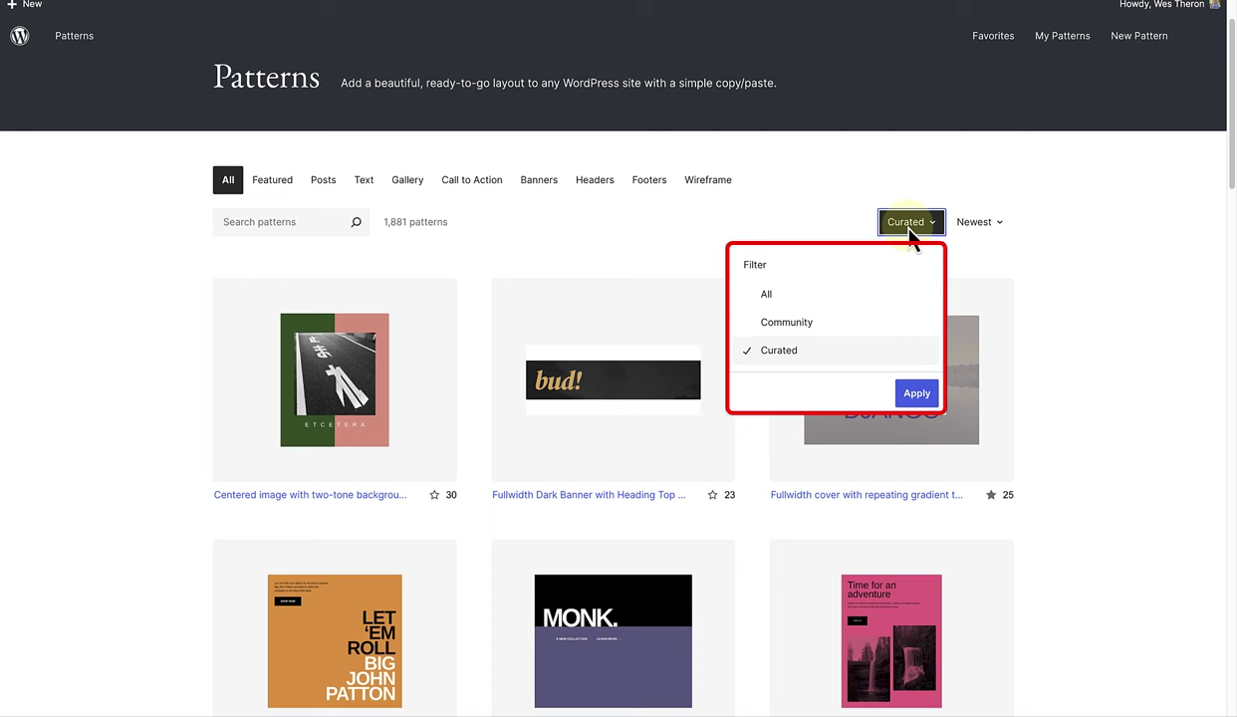
pyautogui.click(908, 225)
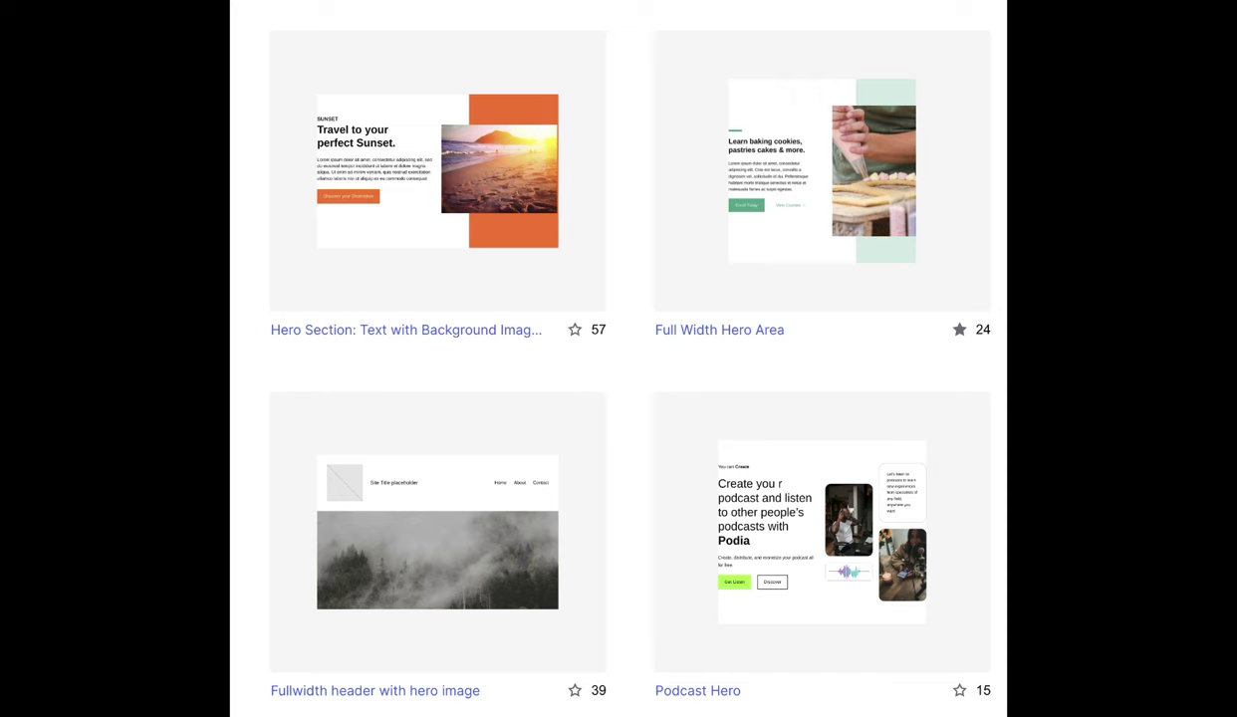
pyautogui.click(578, 332)
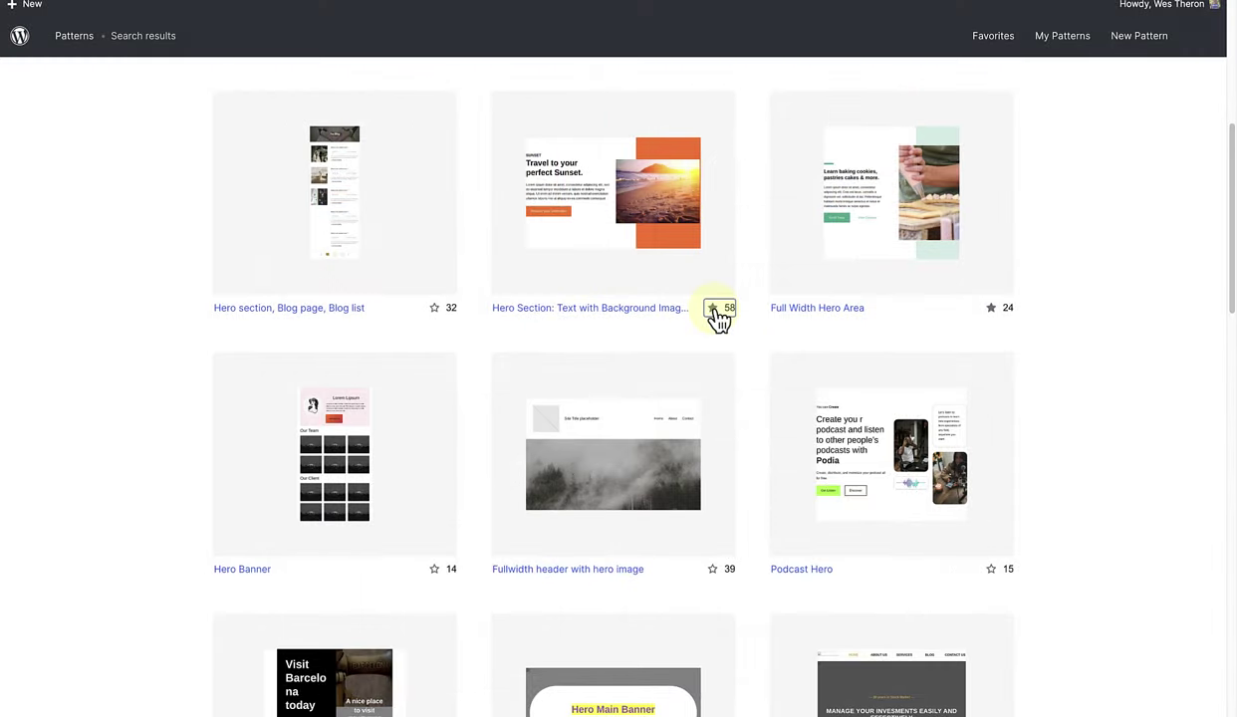
pyautogui.click(675, 253)
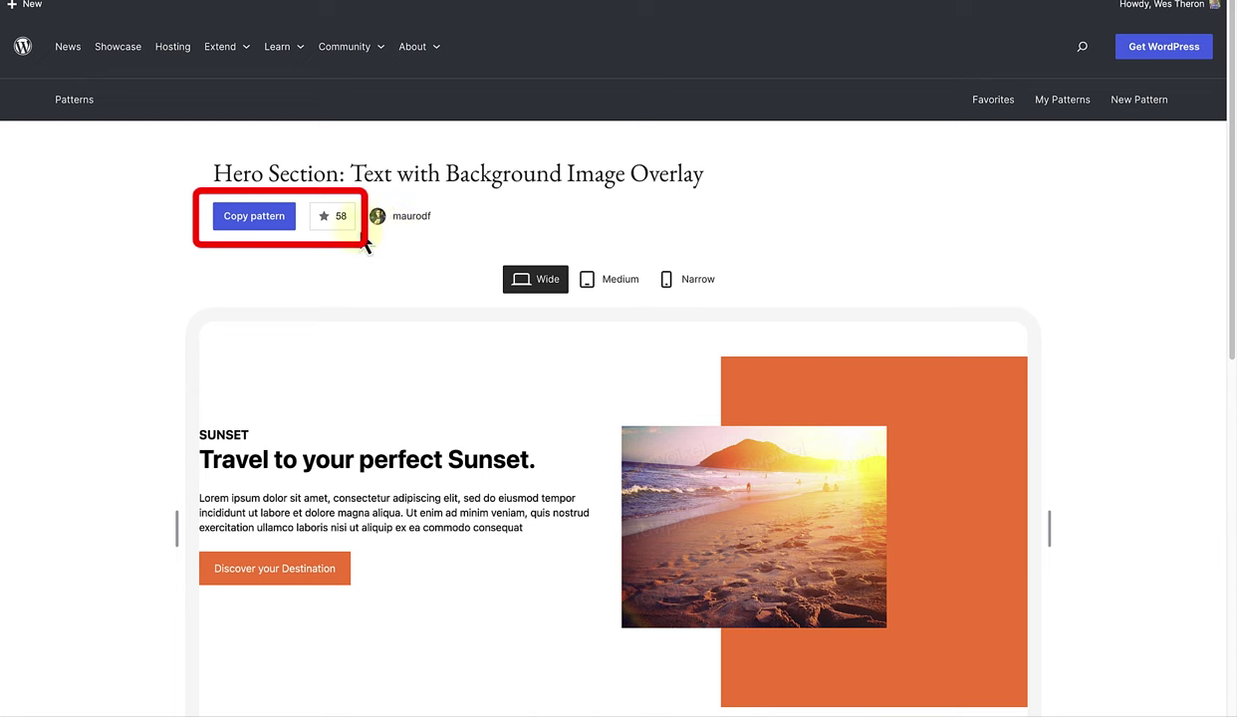
pyautogui.click(251, 221)
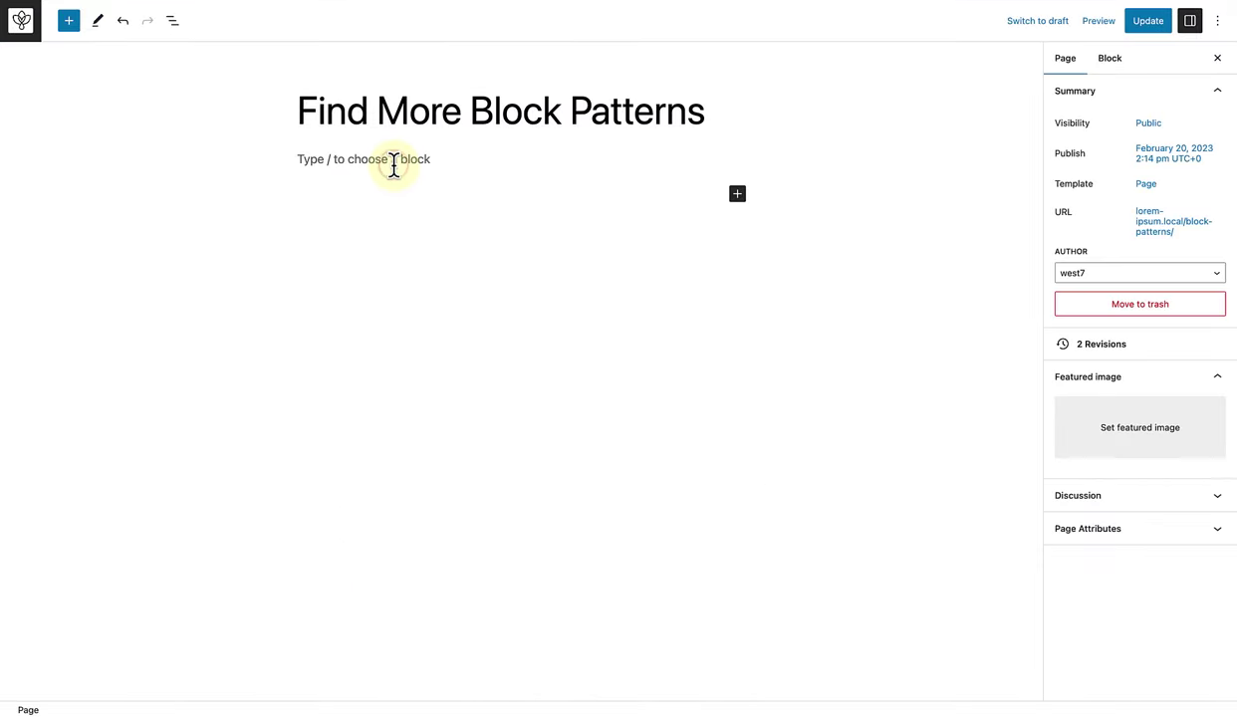
# Step: Paste the copied Sunset hero pattern into the empty paragraph and set its alignment to None
pyautogui.click(394, 162)
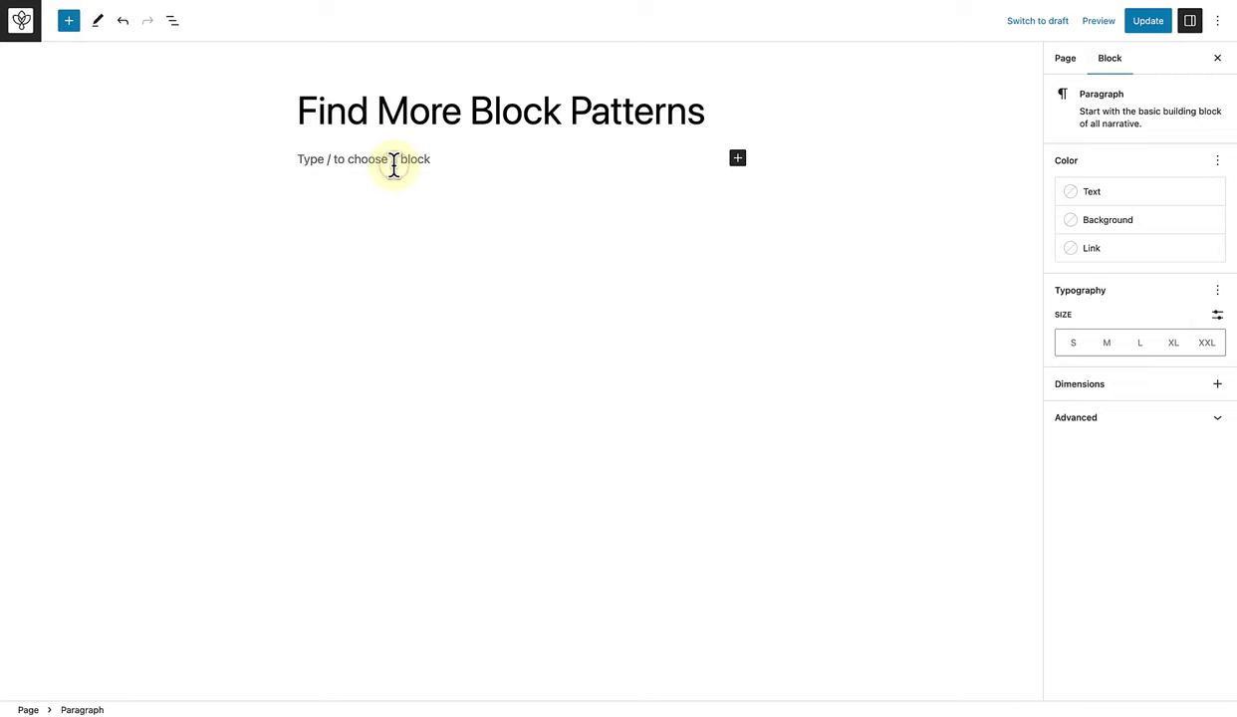
pyautogui.hotkey('ctrl', 'v')
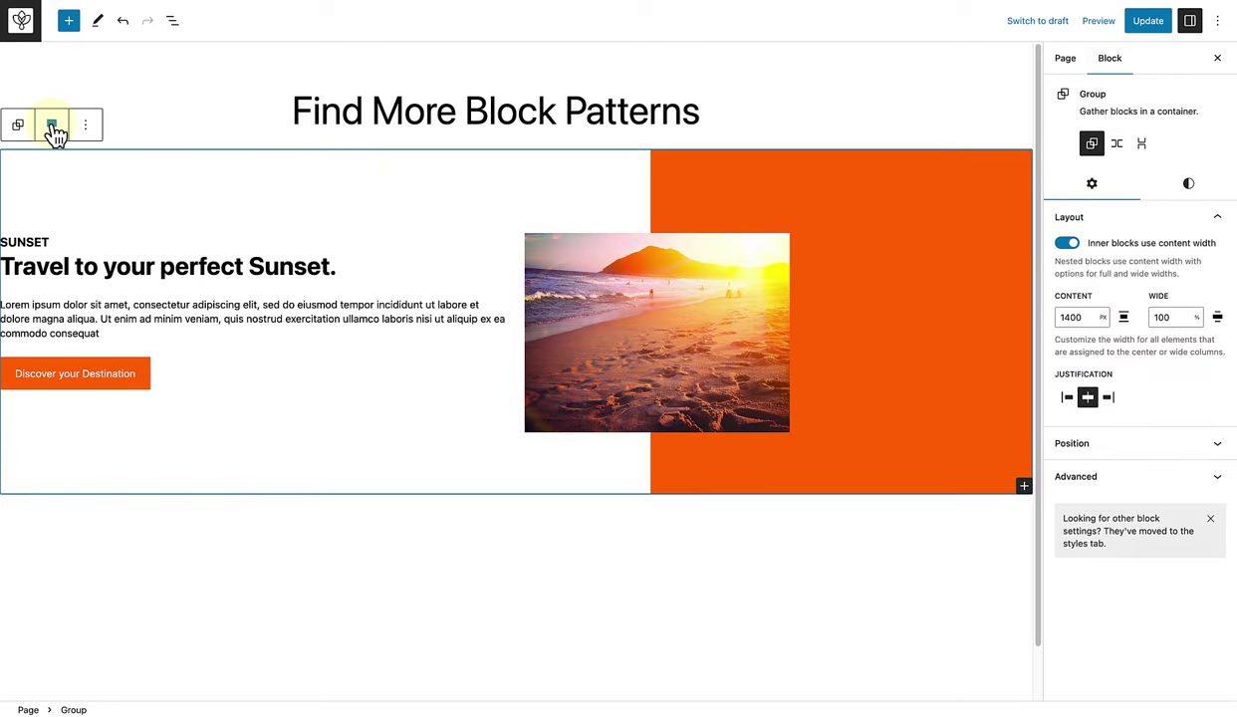
pyautogui.click(52, 125)
pyautogui.click(66, 181)
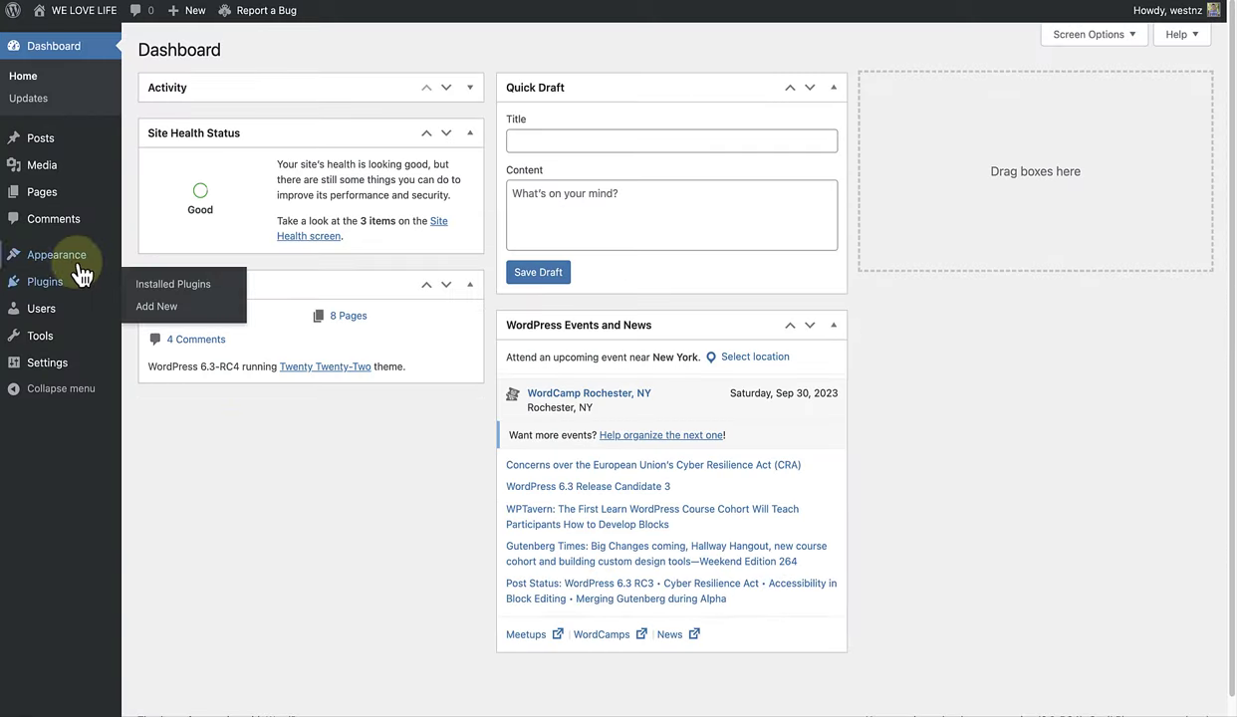
# Step: Go to Appearance > Editor and open Patterns to list all 68 patterns and template parts
pyautogui.moveTo(95, 259)
pyautogui.click(147, 277)
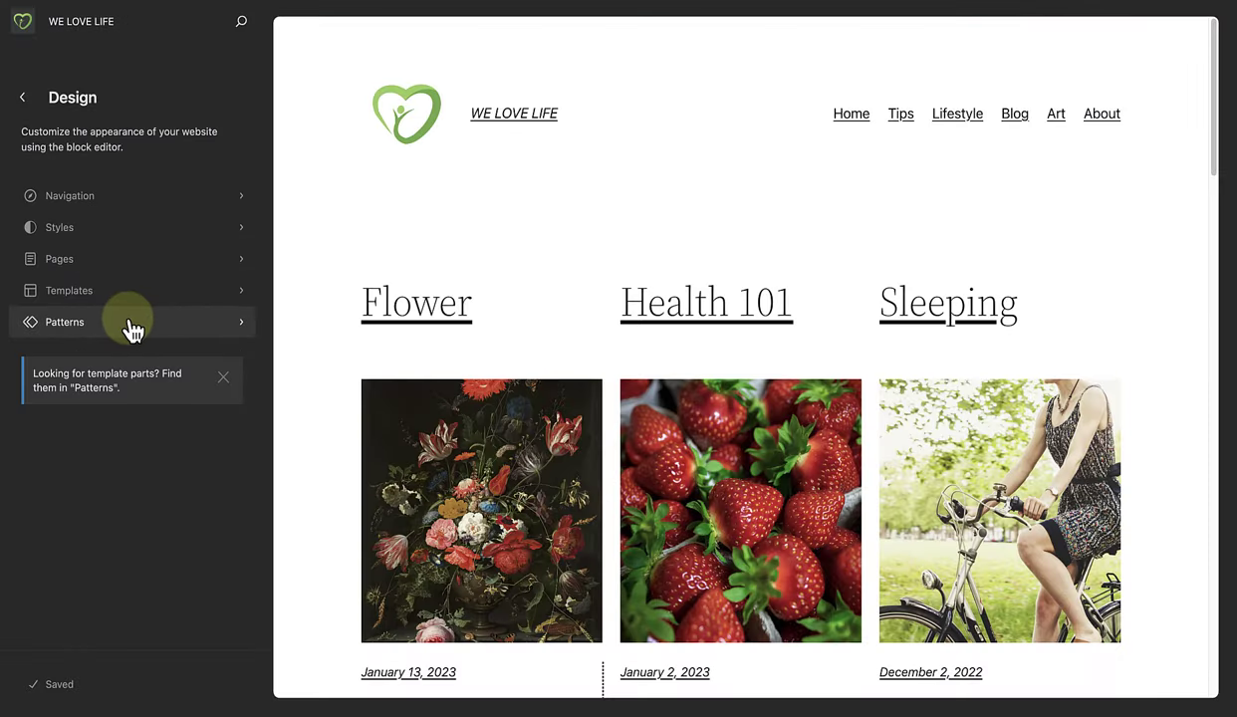
pyautogui.click(133, 328)
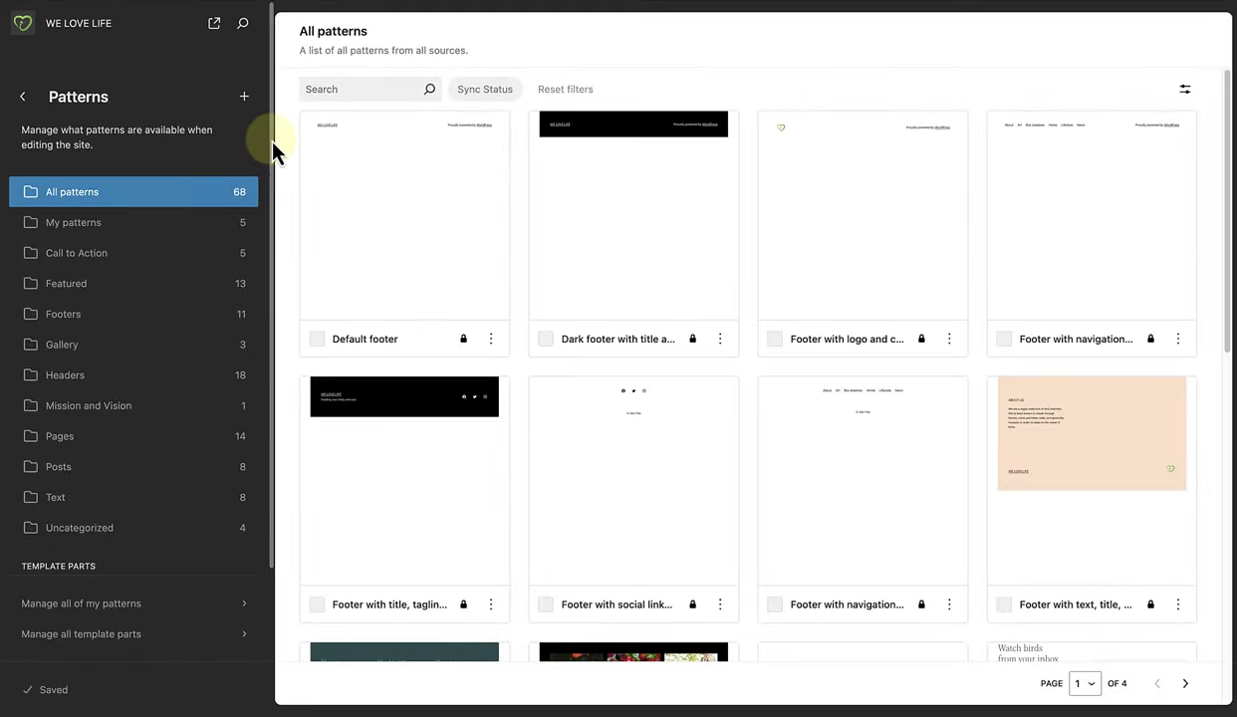
pyautogui.scroll(-2, 262, 145)
pyautogui.scroll(-2, 265, 195)
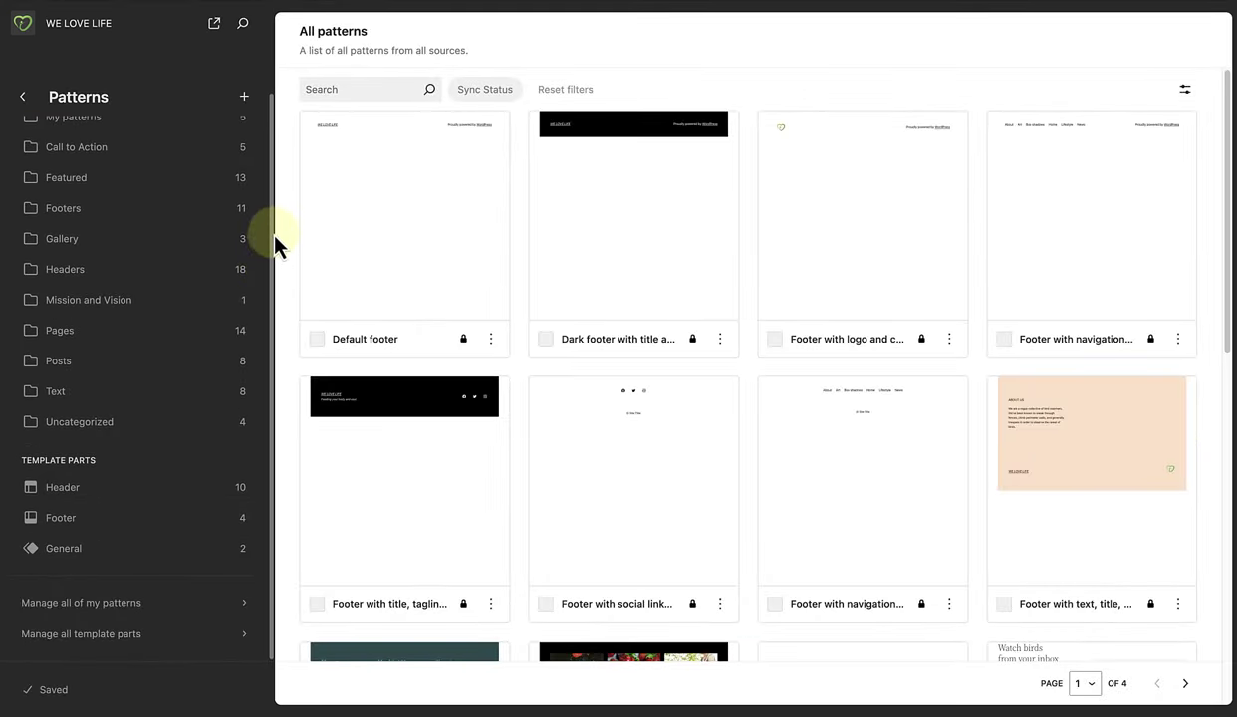
# Step: Filter the Patterns view to My patterns, then to the Featured category
pyautogui.scroll(3, 267, 239)
pyautogui.scroll(1, 267, 149)
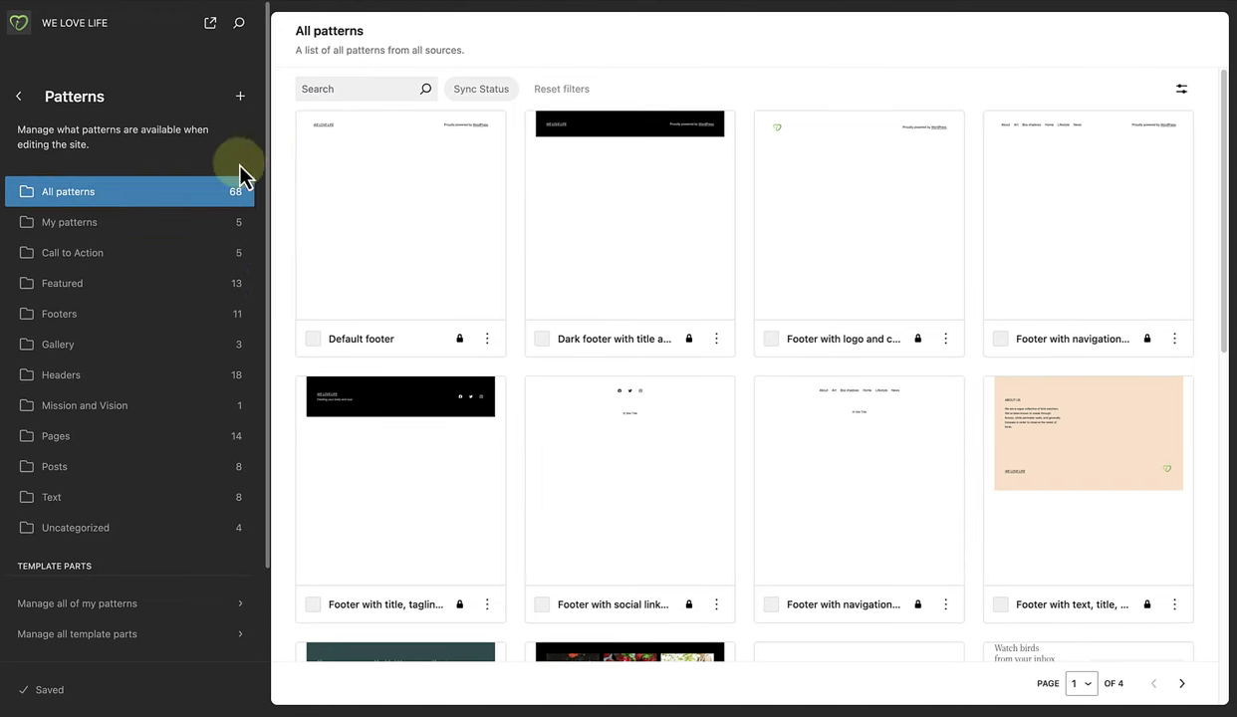
pyautogui.click(99, 223)
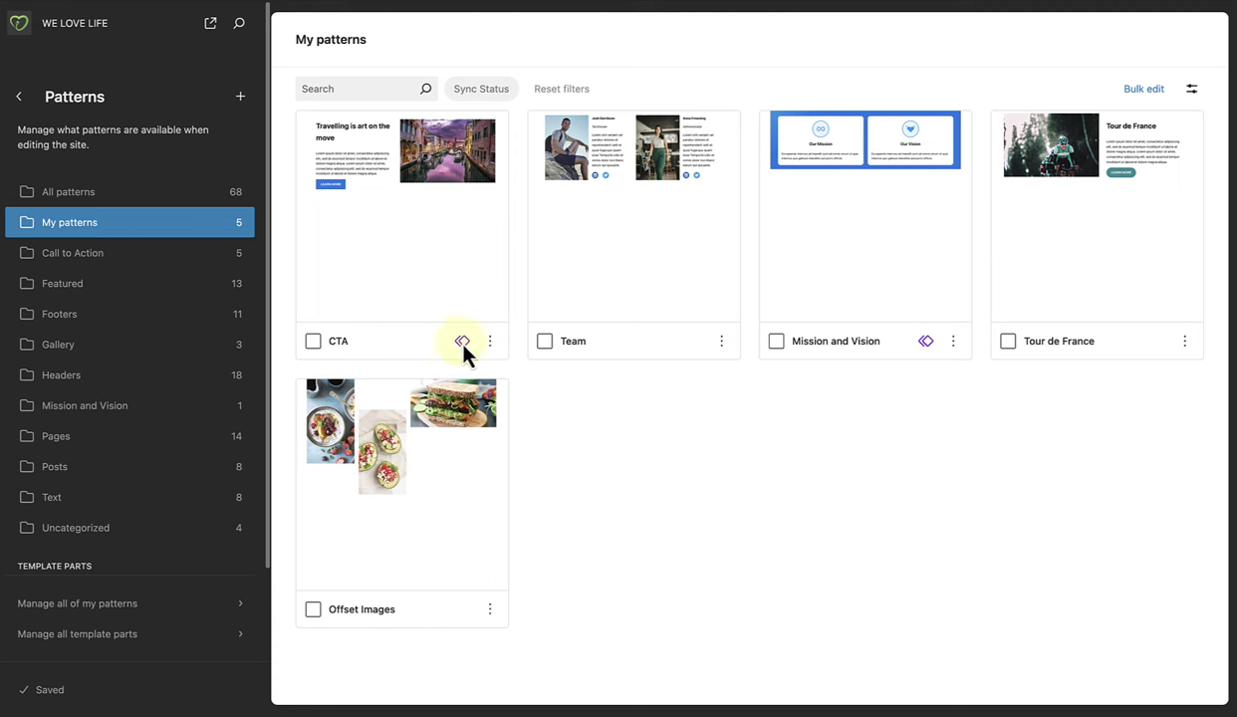
pyautogui.moveTo(463, 344)
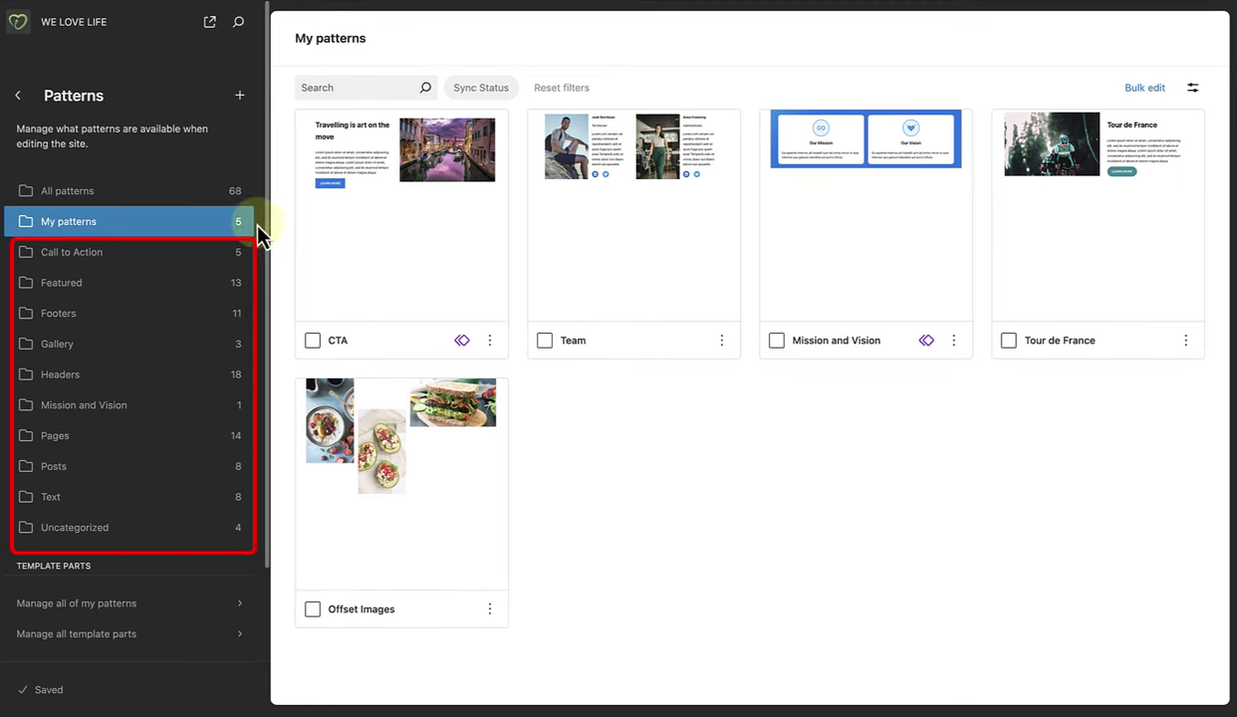
pyautogui.click(88, 288)
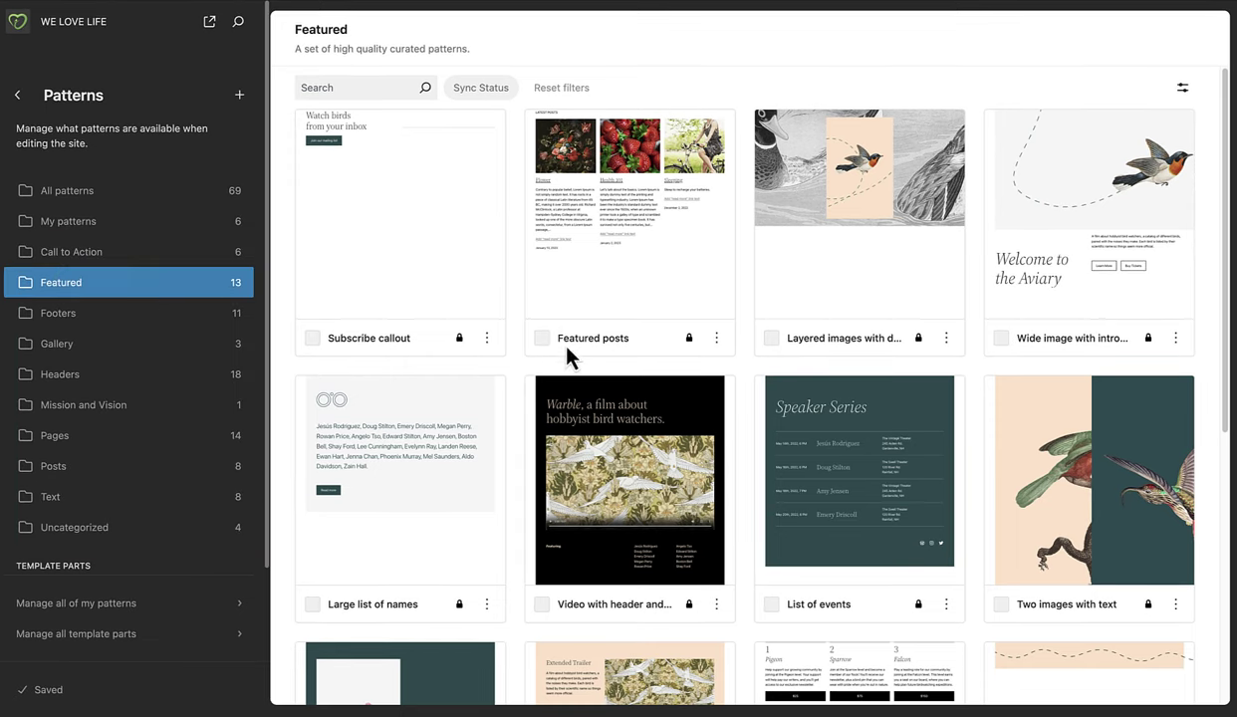
# Step: Check the layered images pattern's actions, then list the Header template parts
pyautogui.click(946, 338)
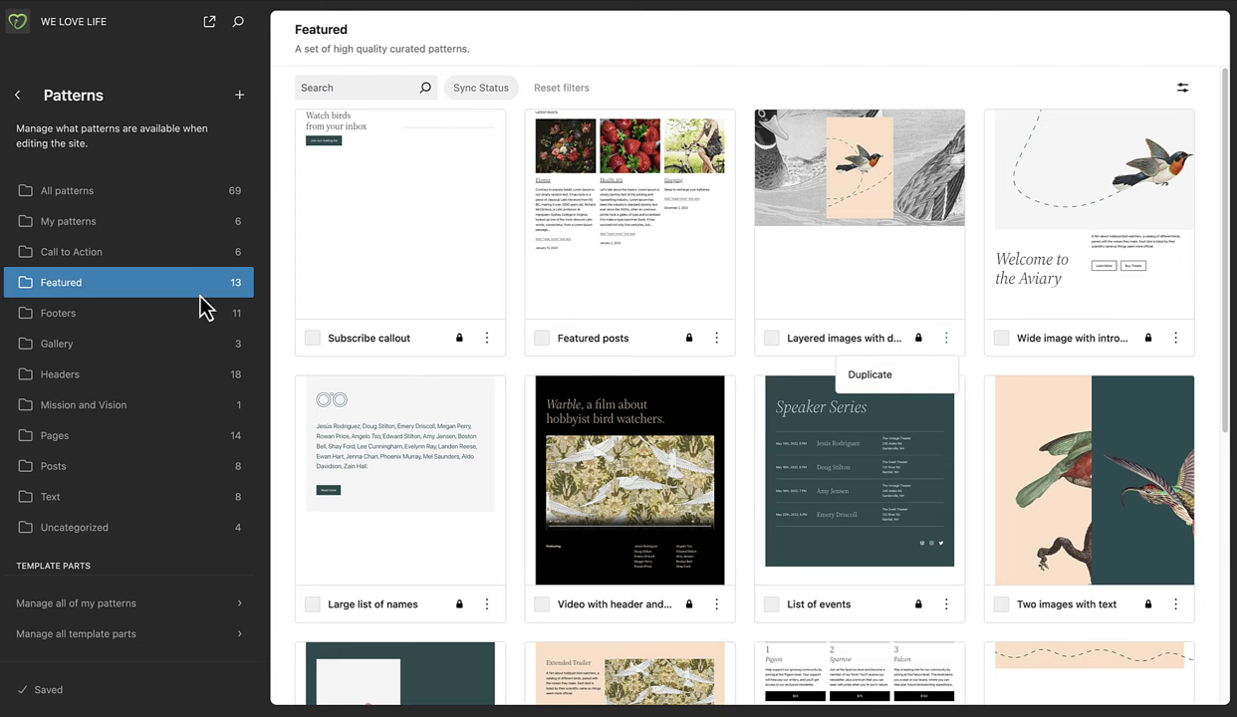
pyautogui.moveTo(267, 279); pyautogui.dragTo(268, 394)
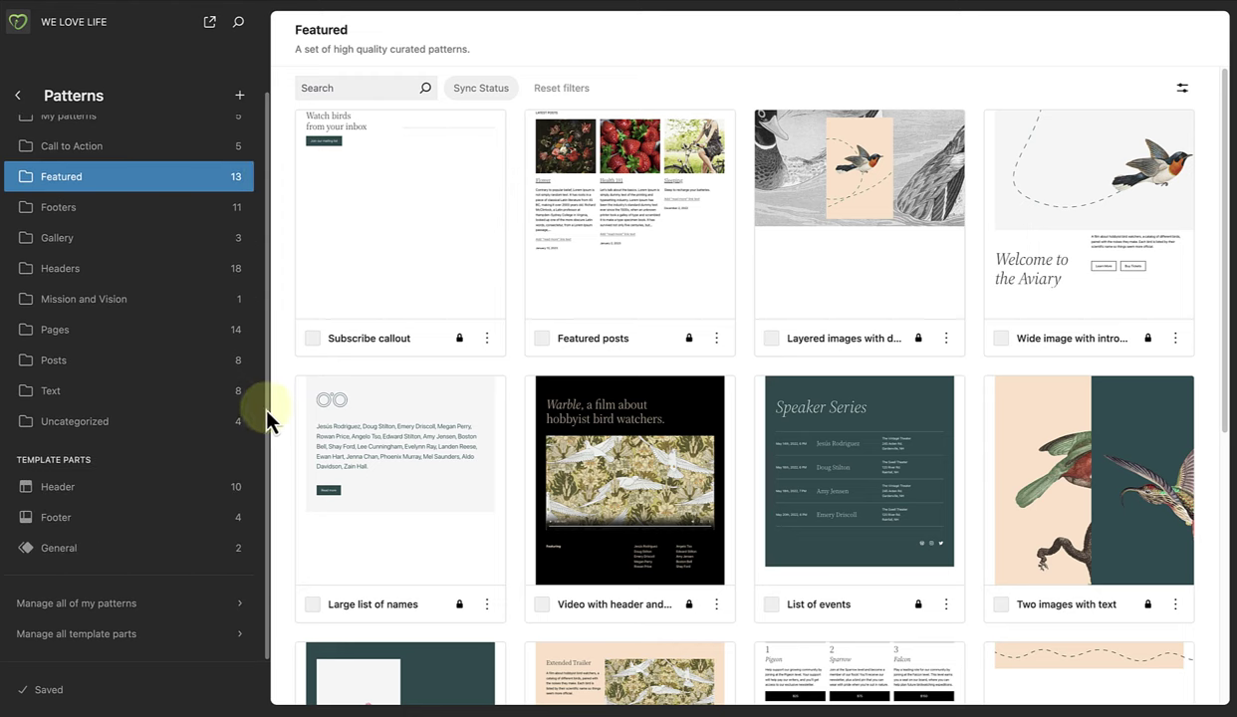
pyautogui.click(89, 500)
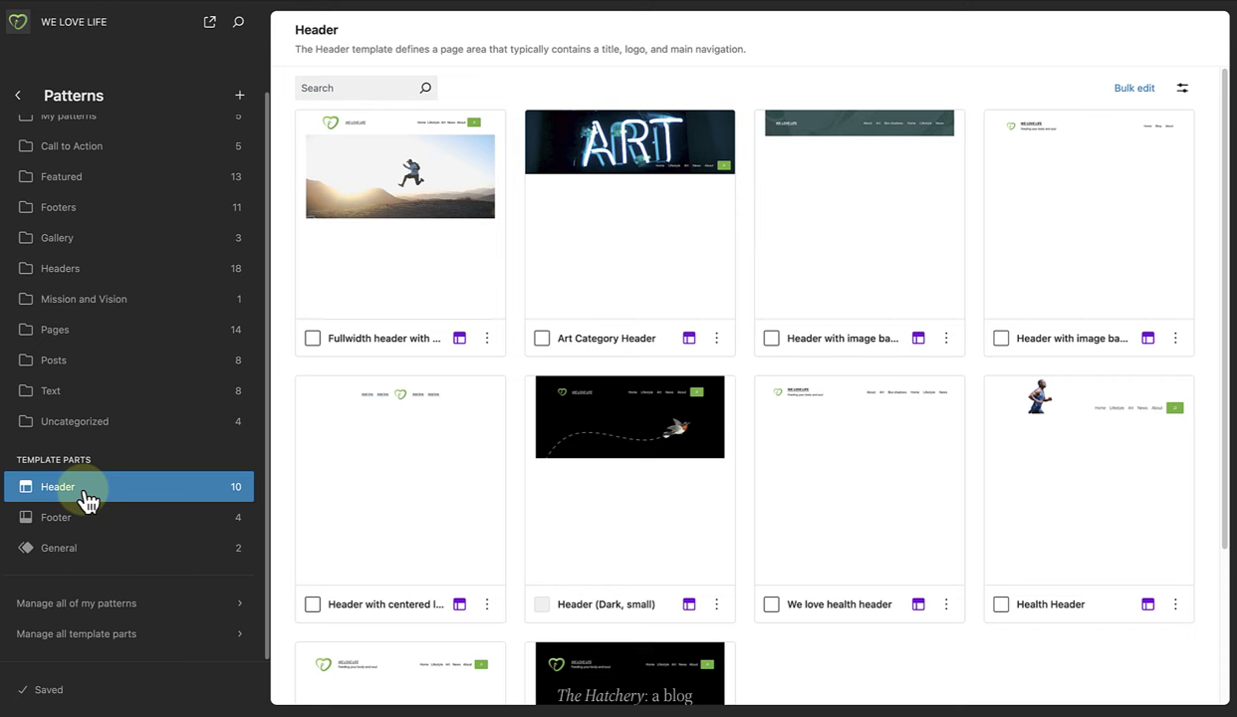
# Step: Create a synced pattern named 'Test' in the Call to action category
pyautogui.click(240, 98)
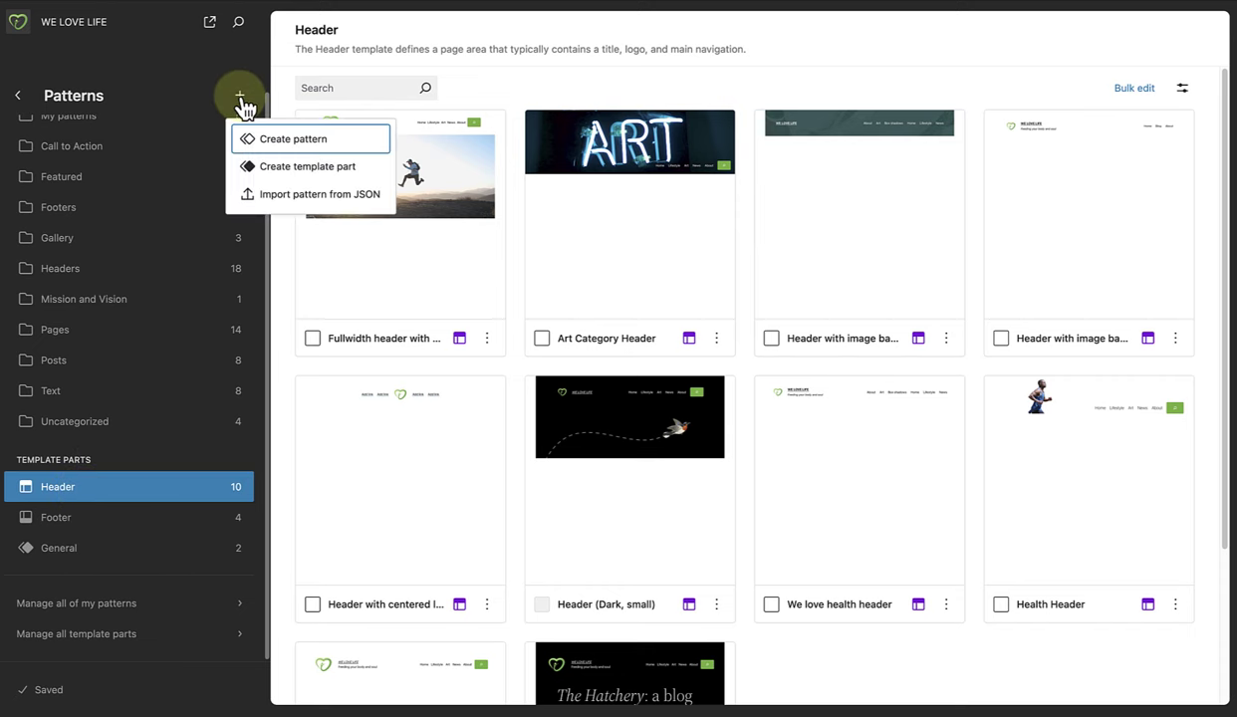
pyautogui.click(276, 147)
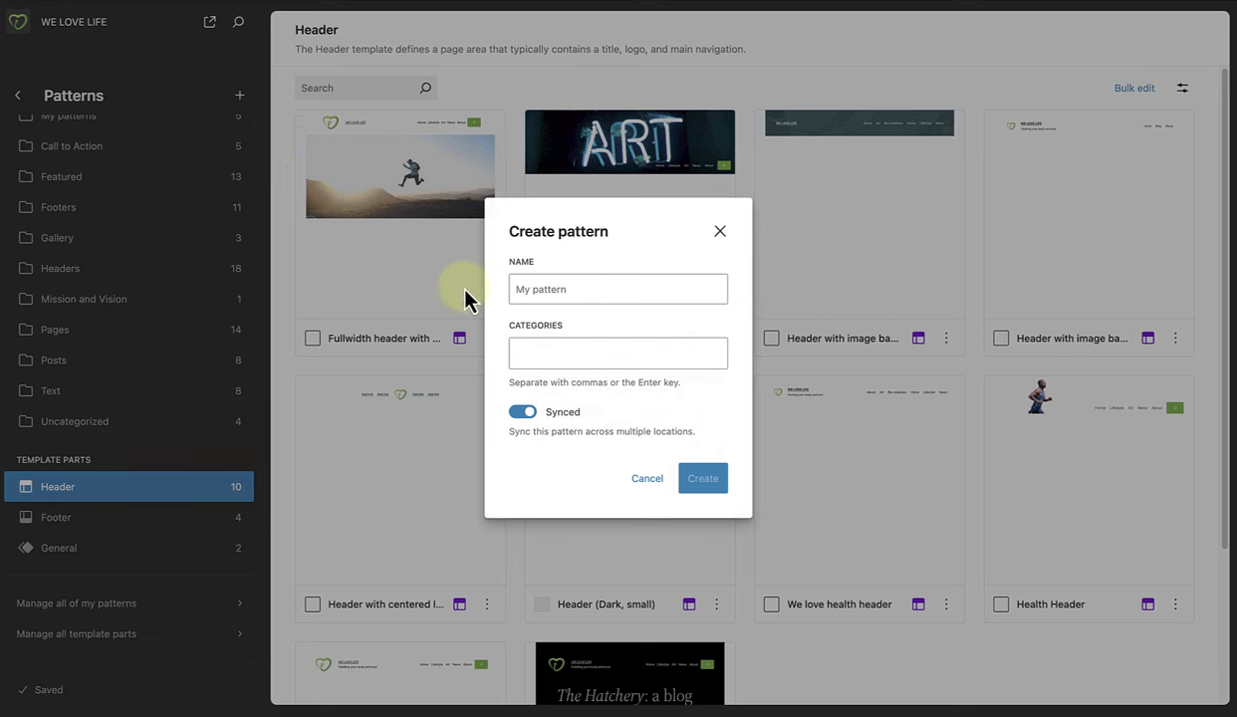
pyautogui.click(518, 289)
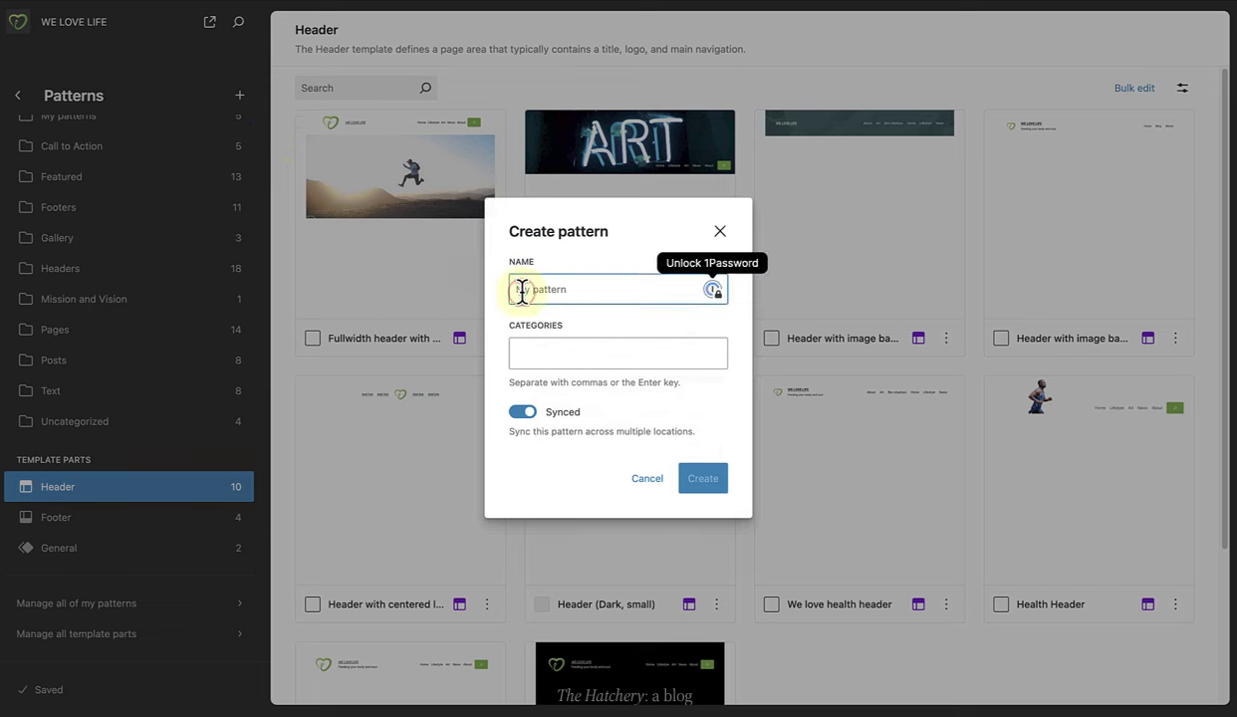
pyautogui.write('Test')
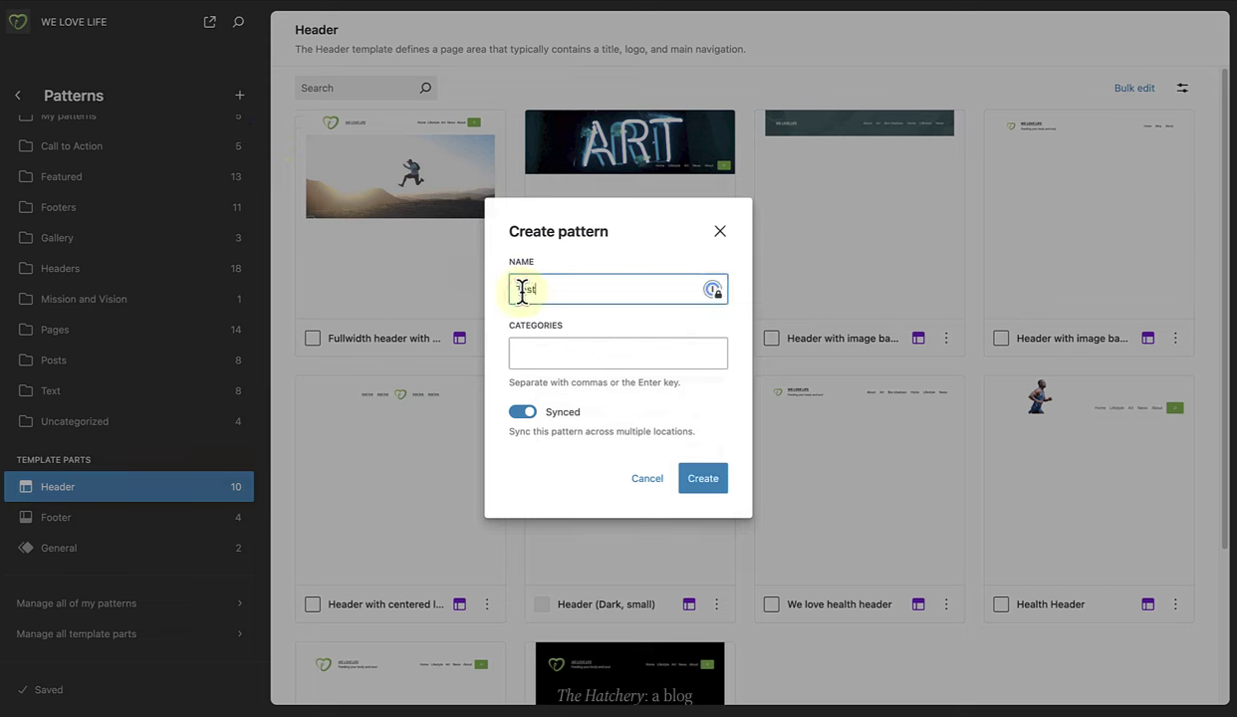
pyautogui.click(522, 351)
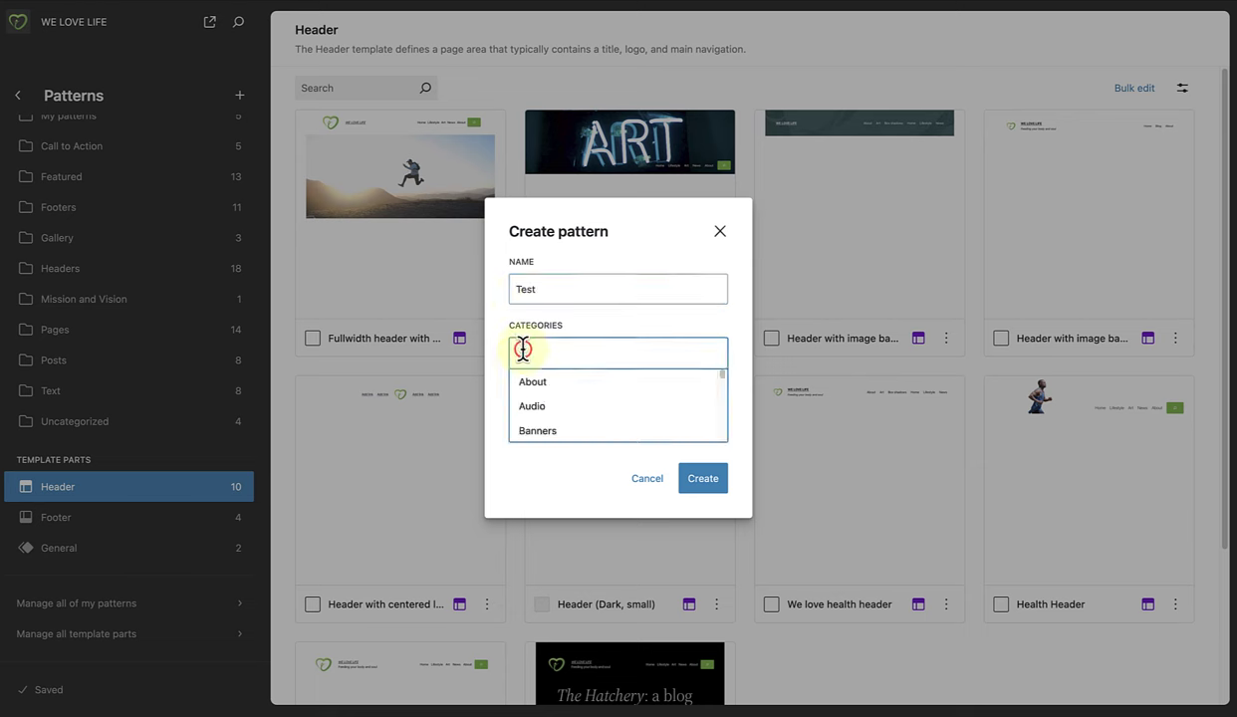
pyautogui.write('Call')
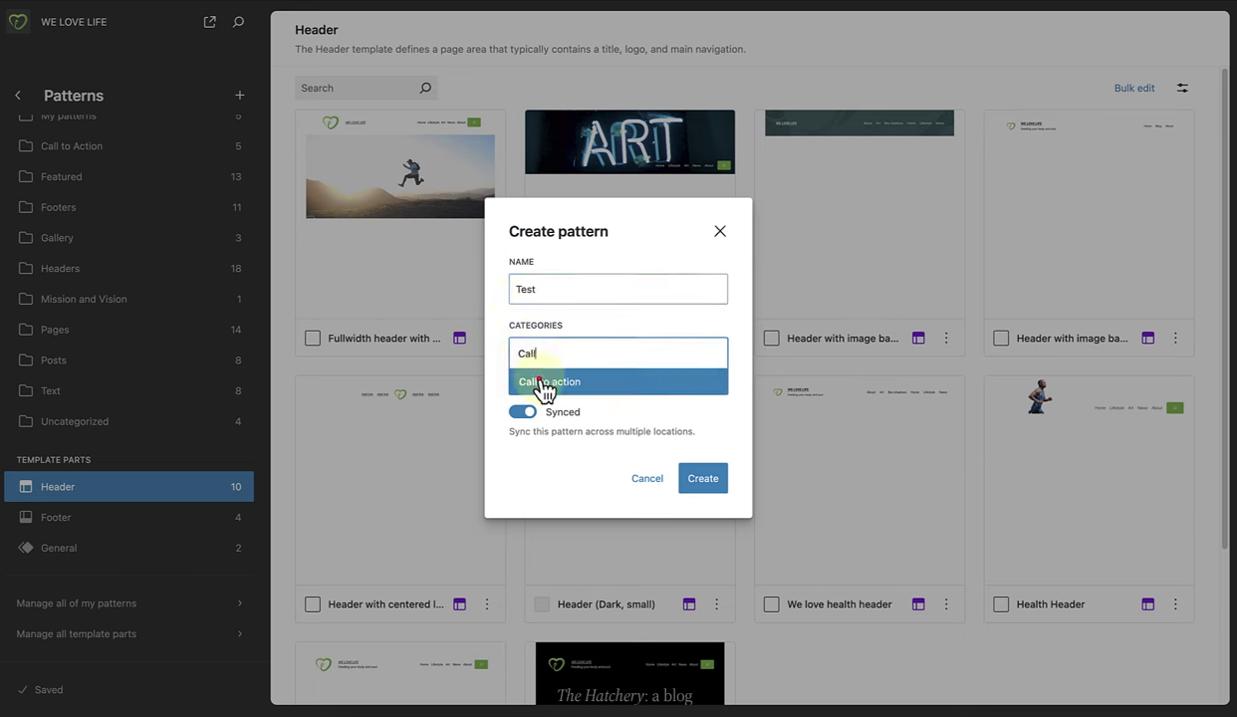
pyautogui.click(543, 382)
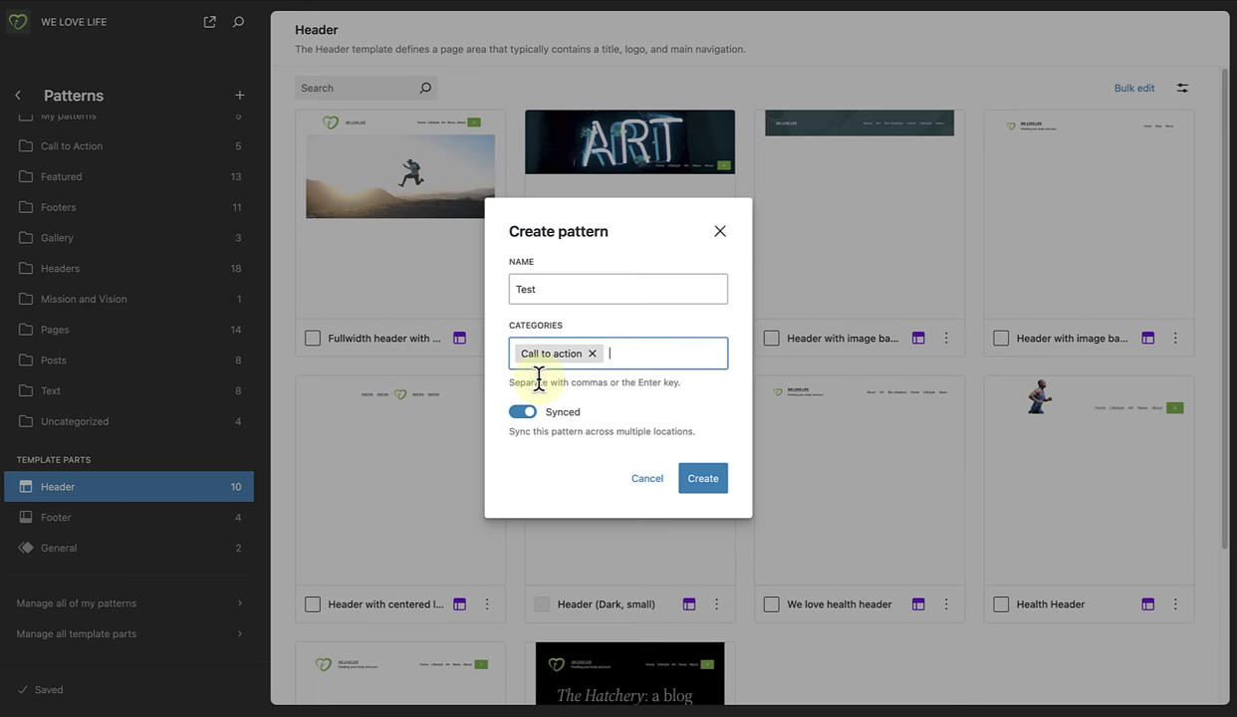
pyautogui.click(530, 412)
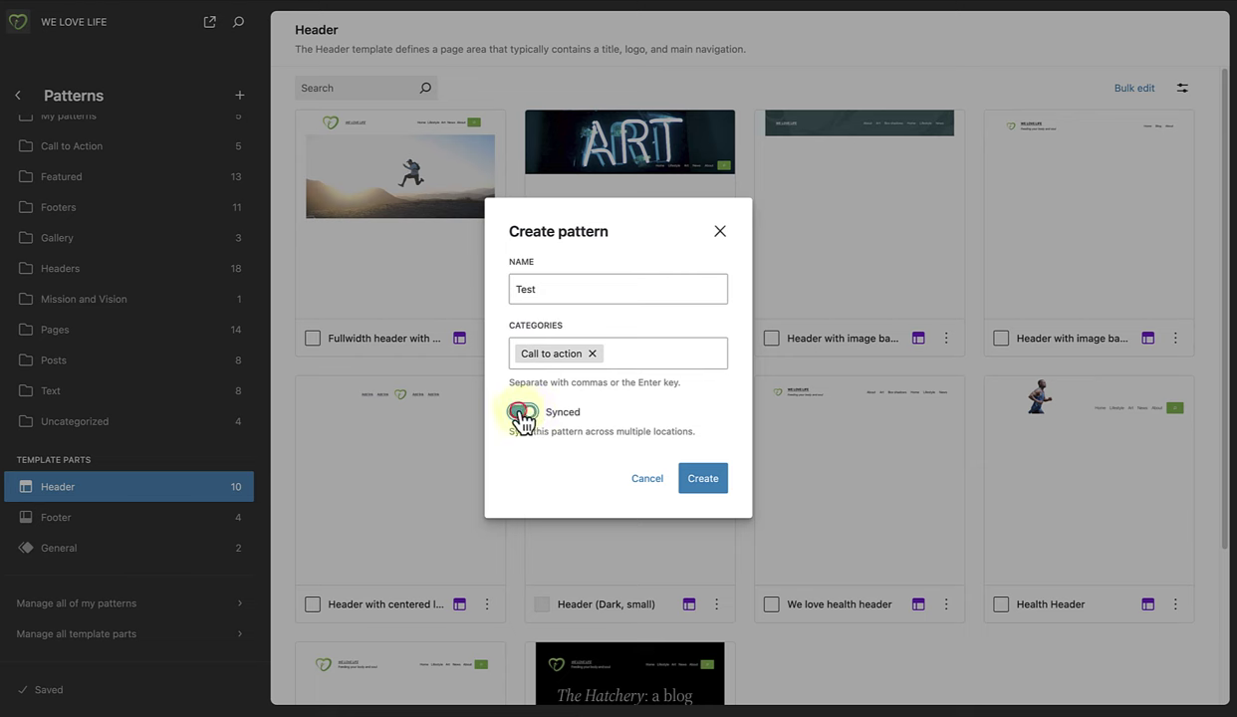
pyautogui.click(521, 412)
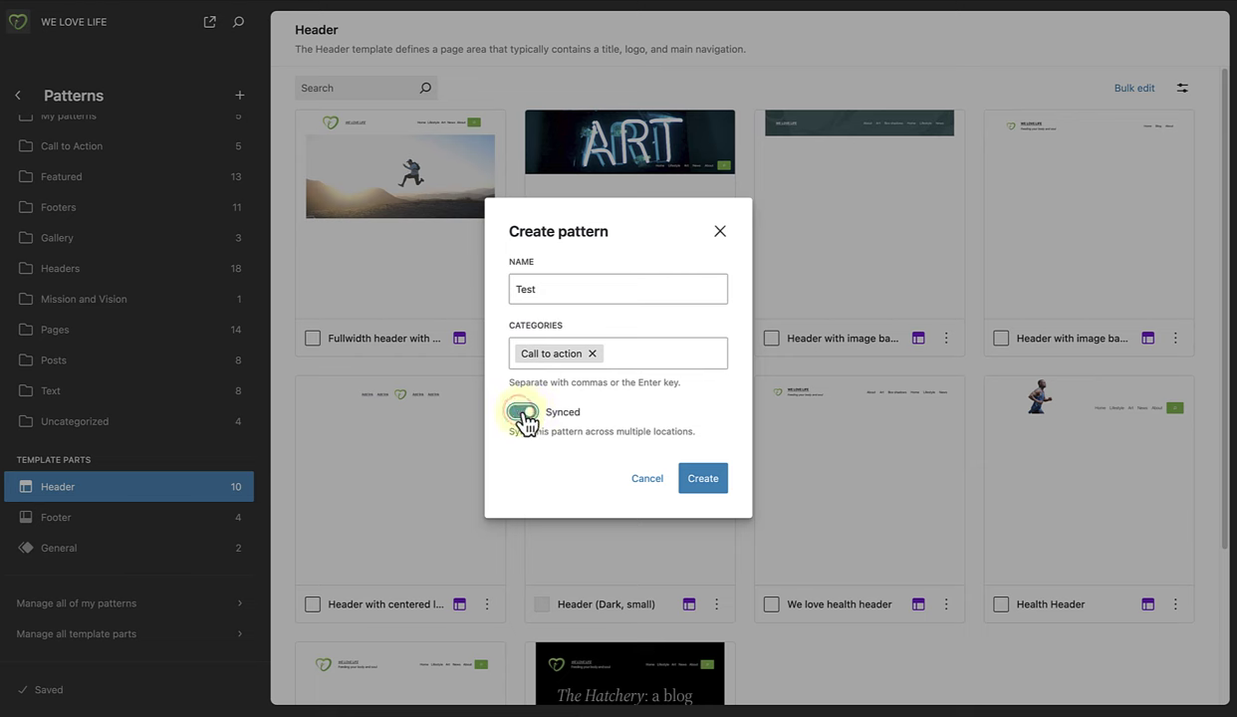
pyautogui.click(703, 480)
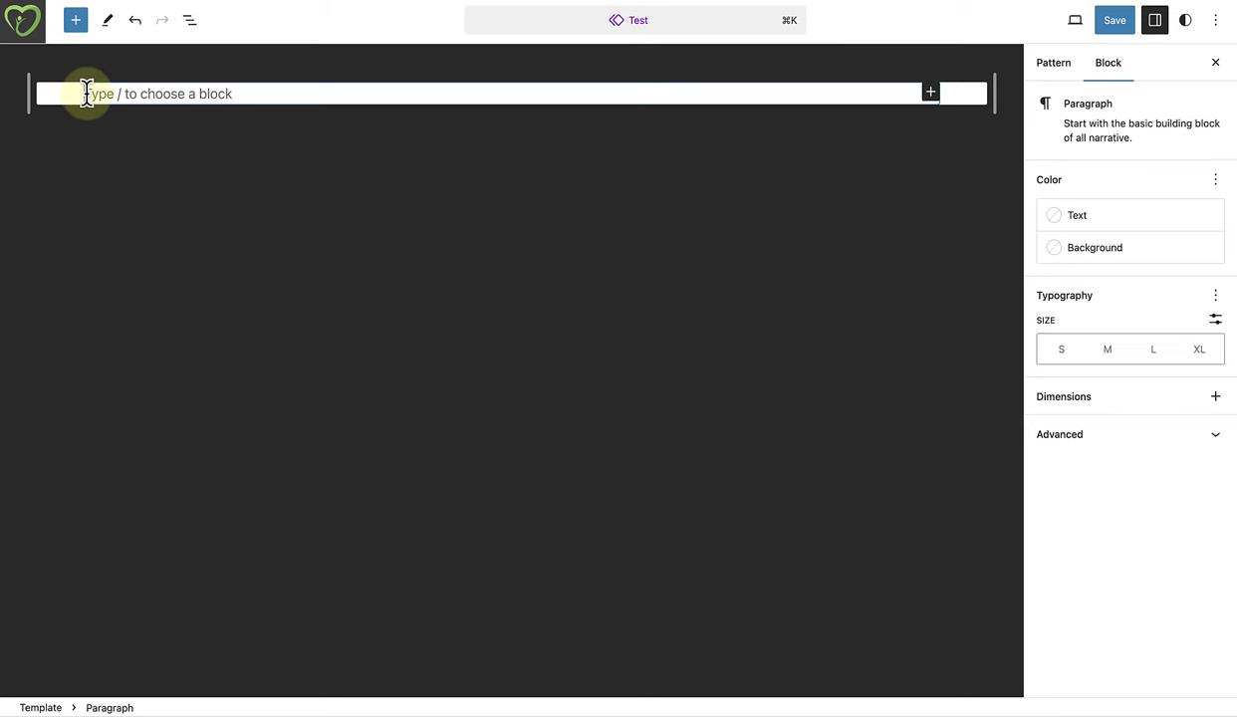
# Step: Paste the copied Media & Text block into the Test pattern and deselect it
pyautogui.press('super+v')
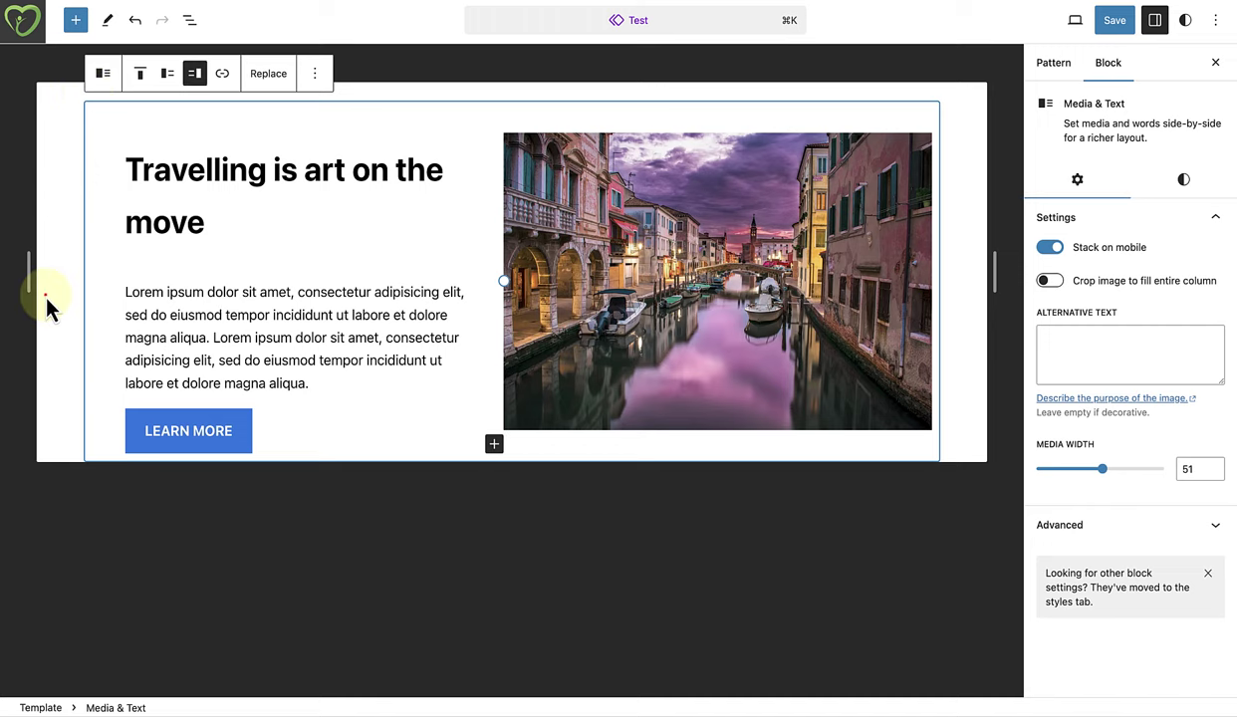
pyautogui.click(47, 298)
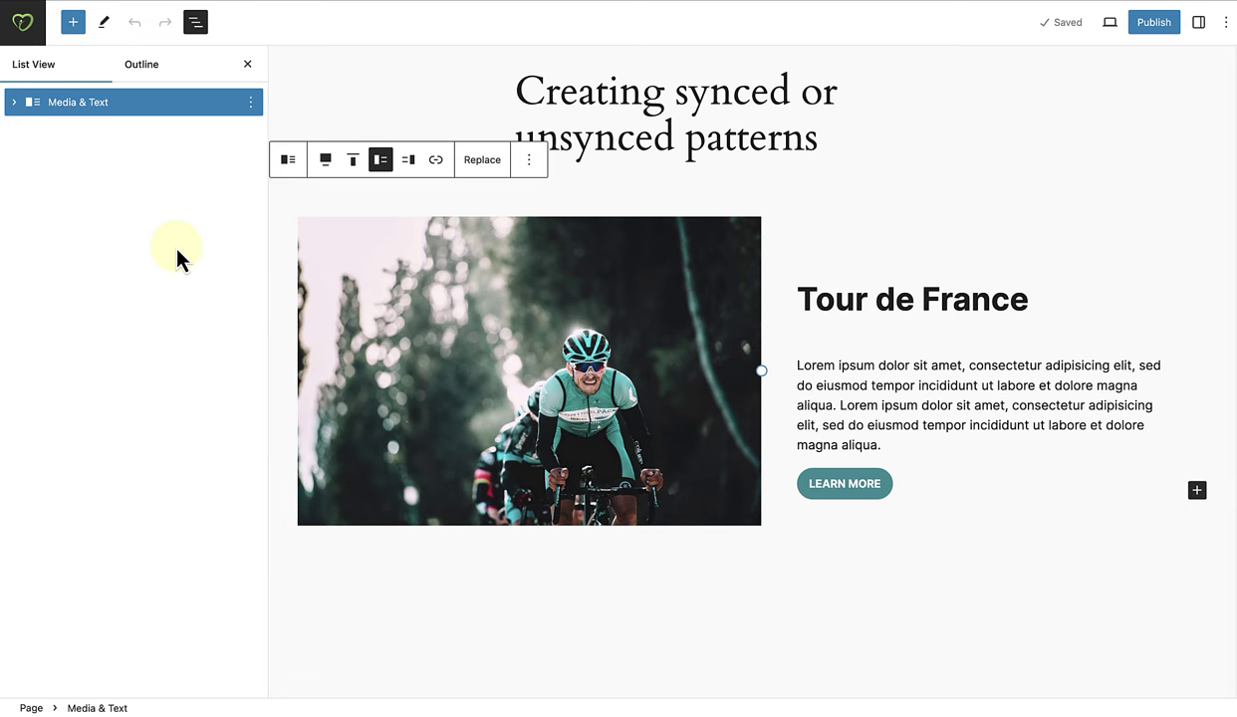
# Step: Turn the Tour de France block into a synced pattern 'Two column CTA' under Call to action
pyautogui.click(529, 162)
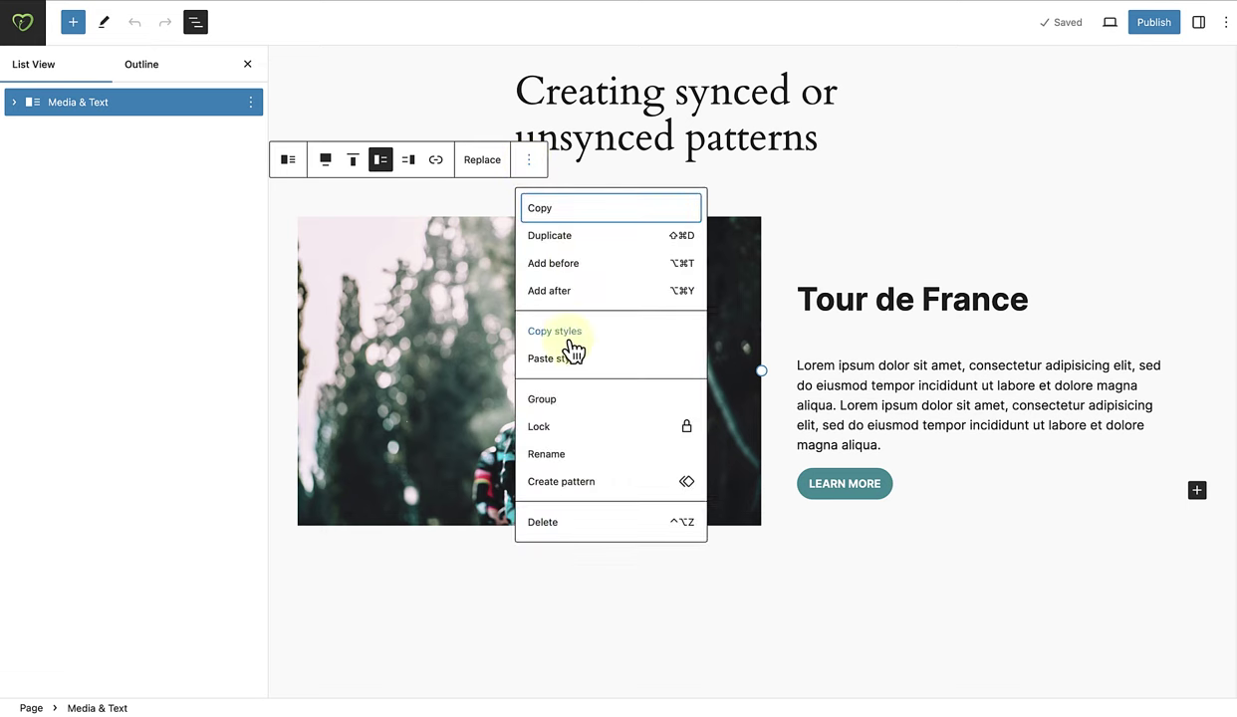
pyautogui.click(593, 483)
pyautogui.click(534, 290)
pyautogui.write('Two column CTA')
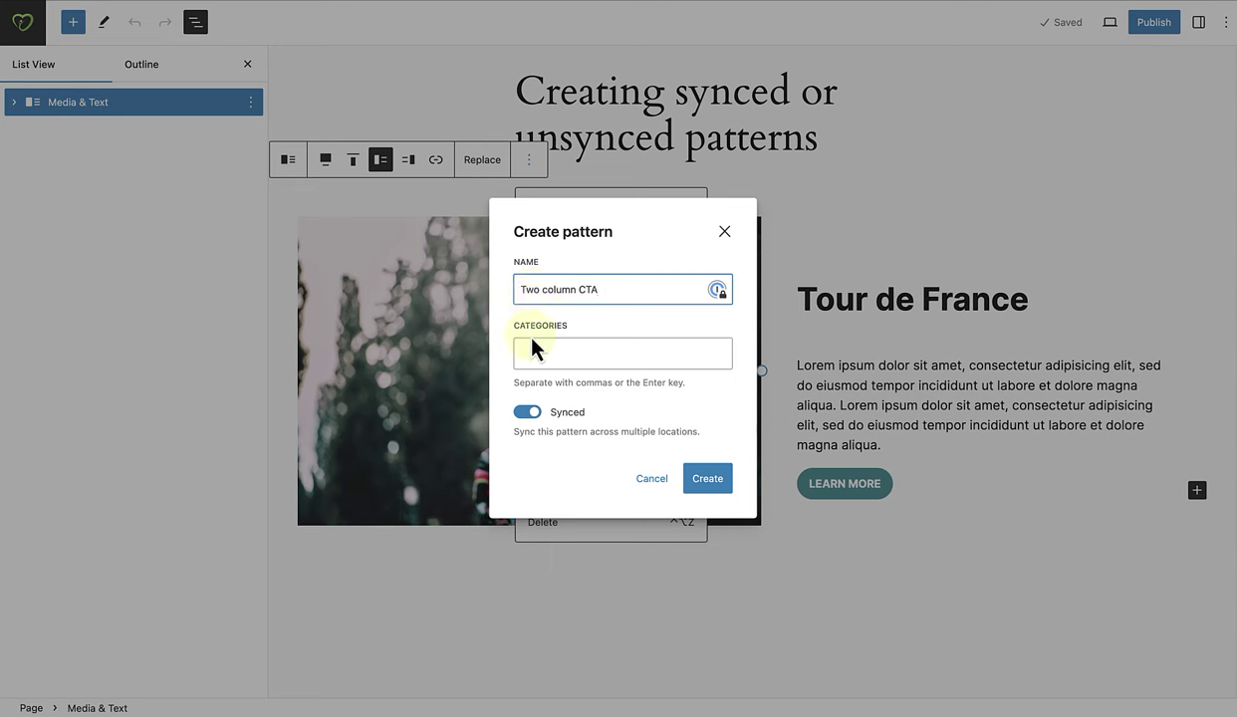
pyautogui.click(532, 348)
pyautogui.write('Call')
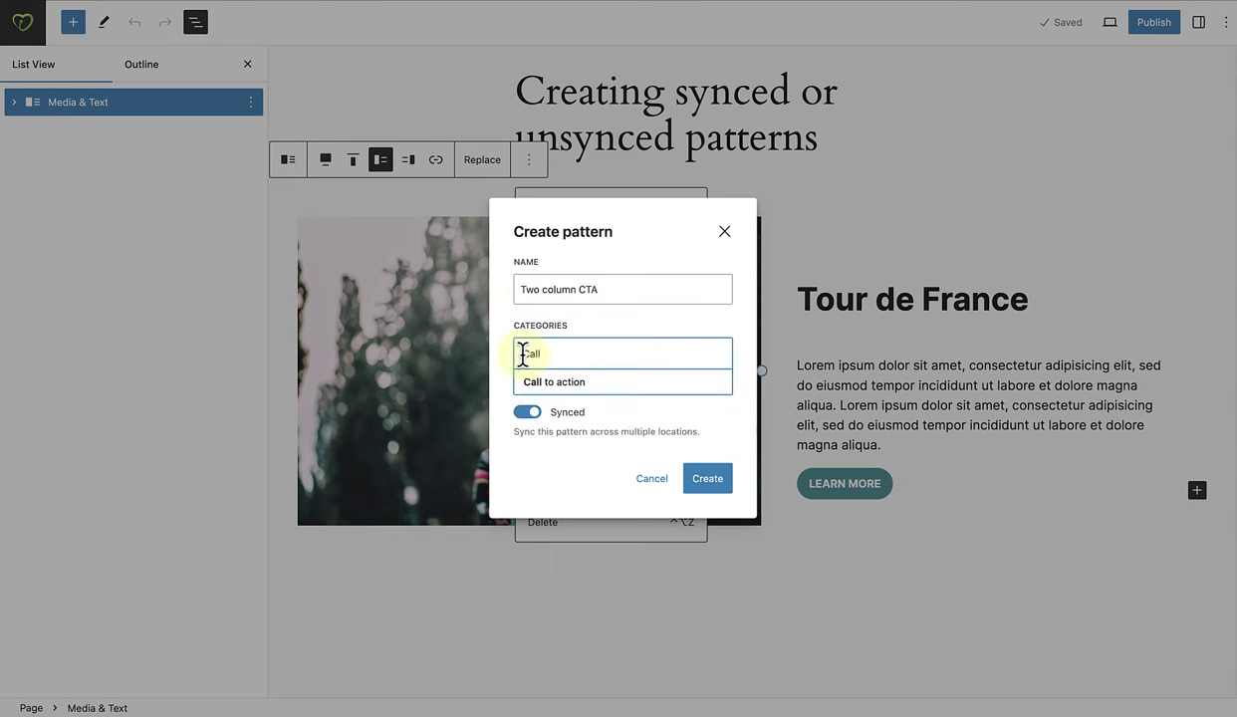
pyautogui.click(526, 382)
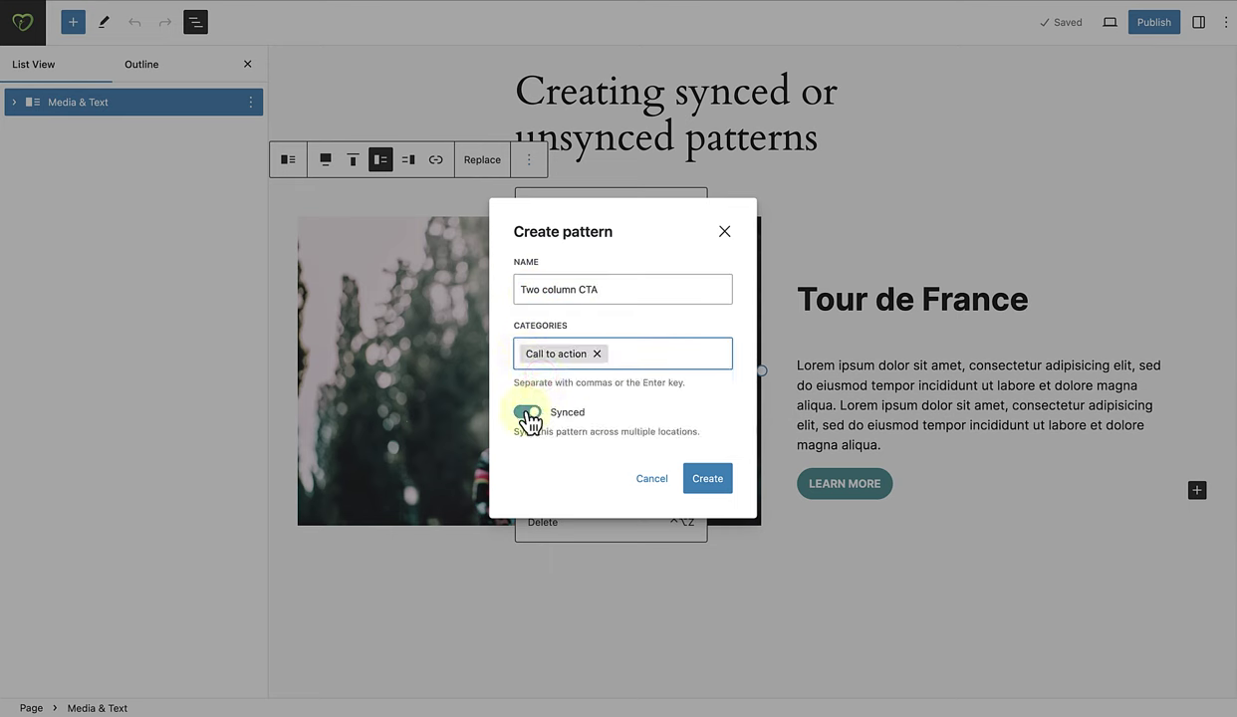
pyautogui.click(528, 413)
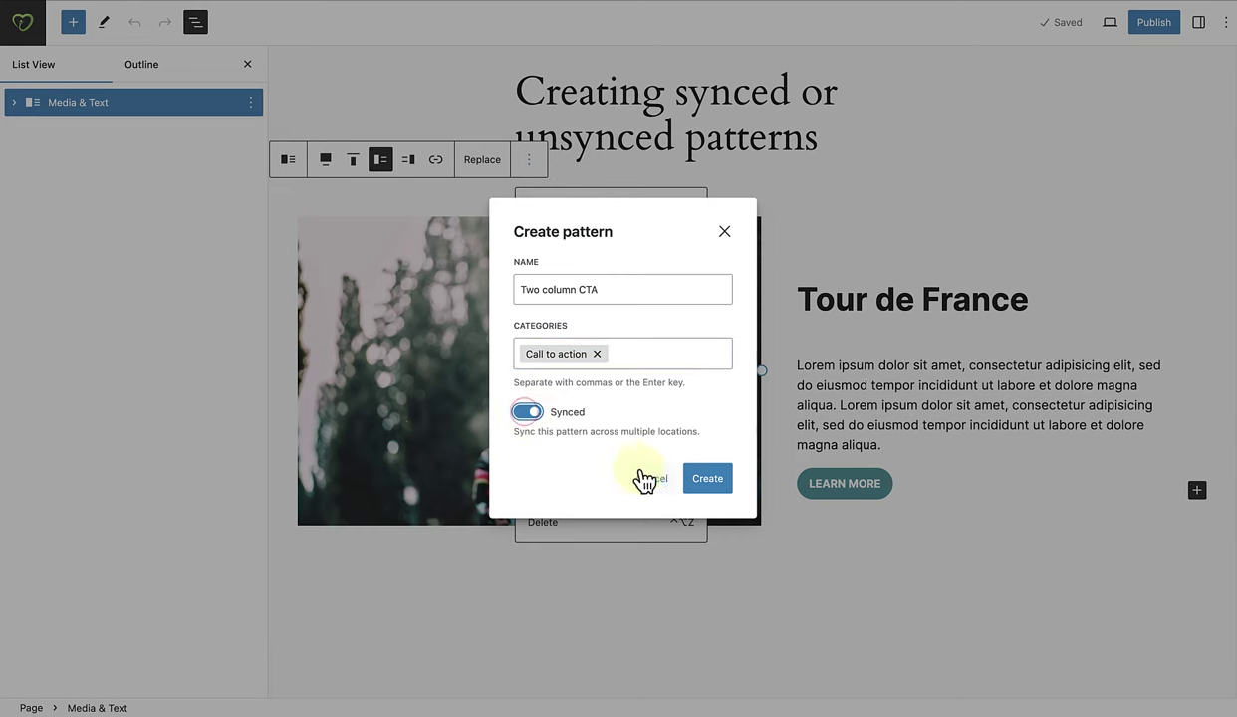
pyautogui.click(707, 479)
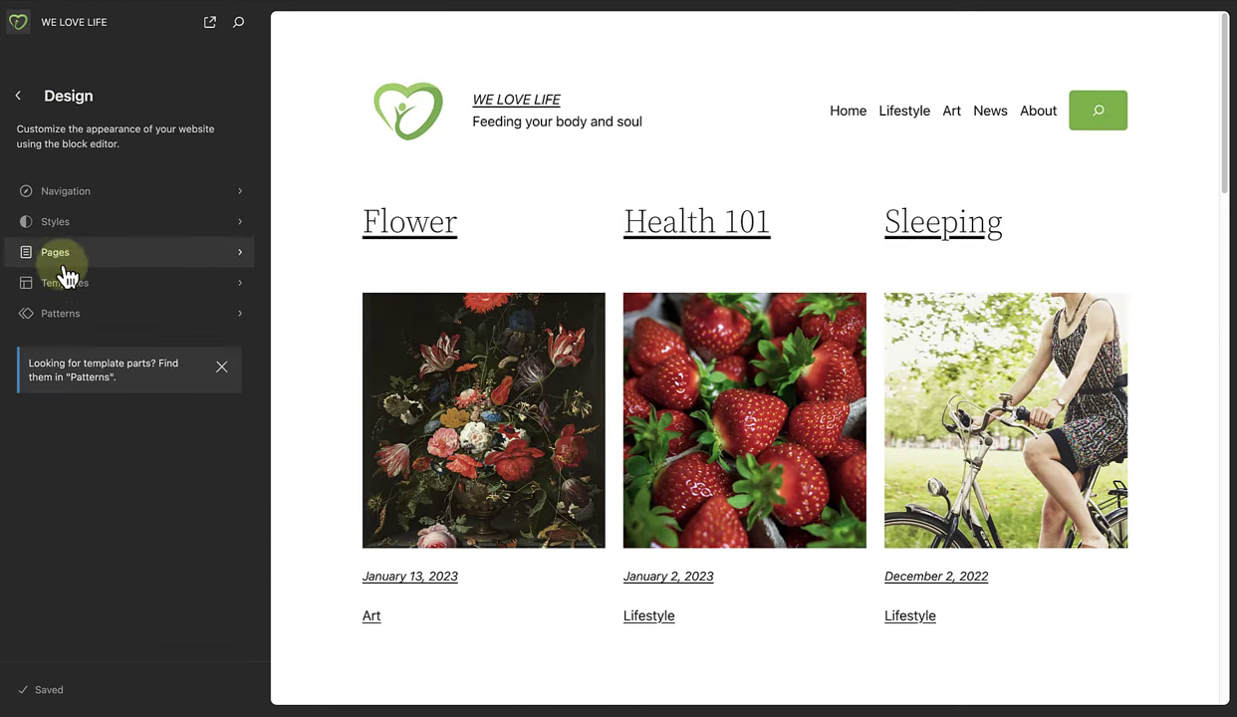
# Step: Open the Page template in the editor and bring up its Header part's actions
pyautogui.click(63, 283)
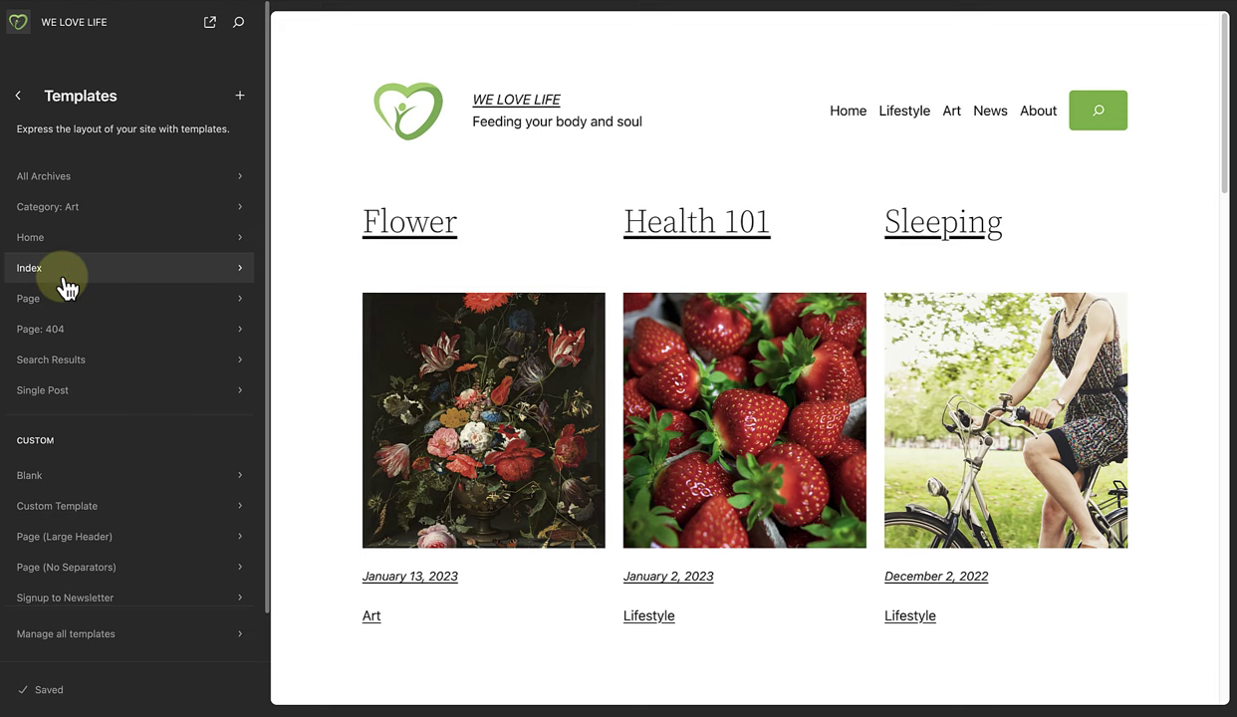
pyautogui.click(70, 372)
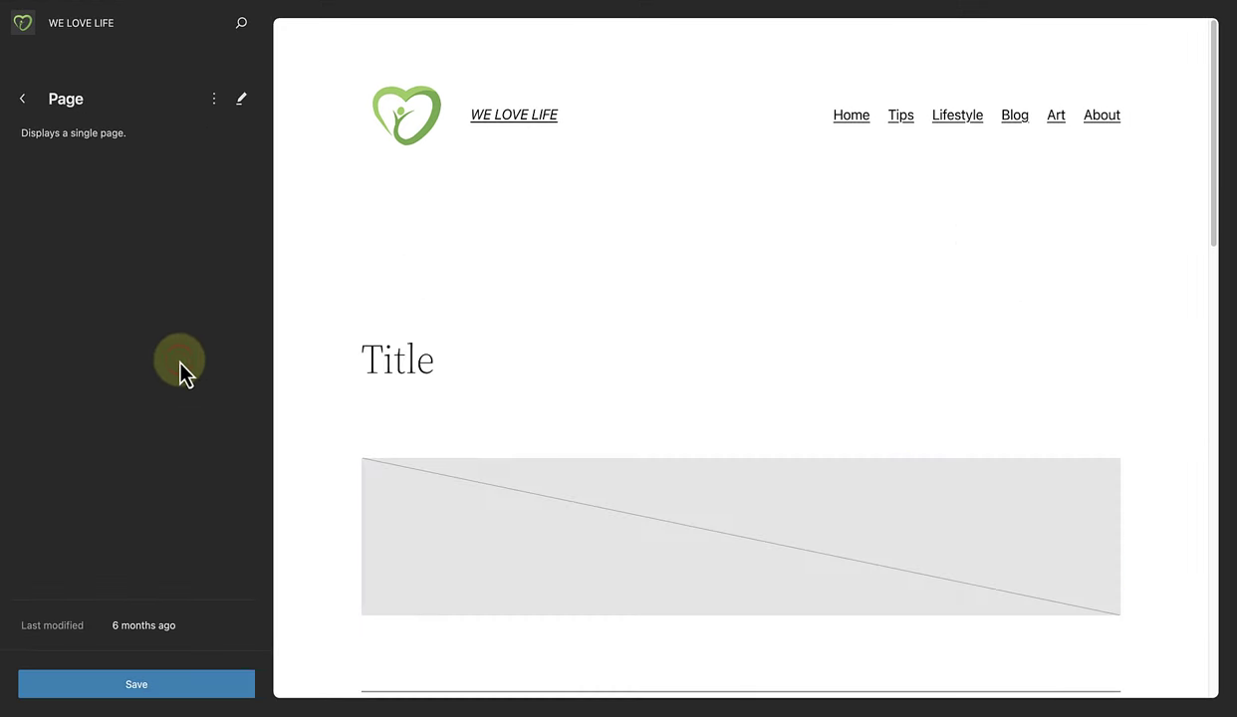
pyautogui.click(553, 294)
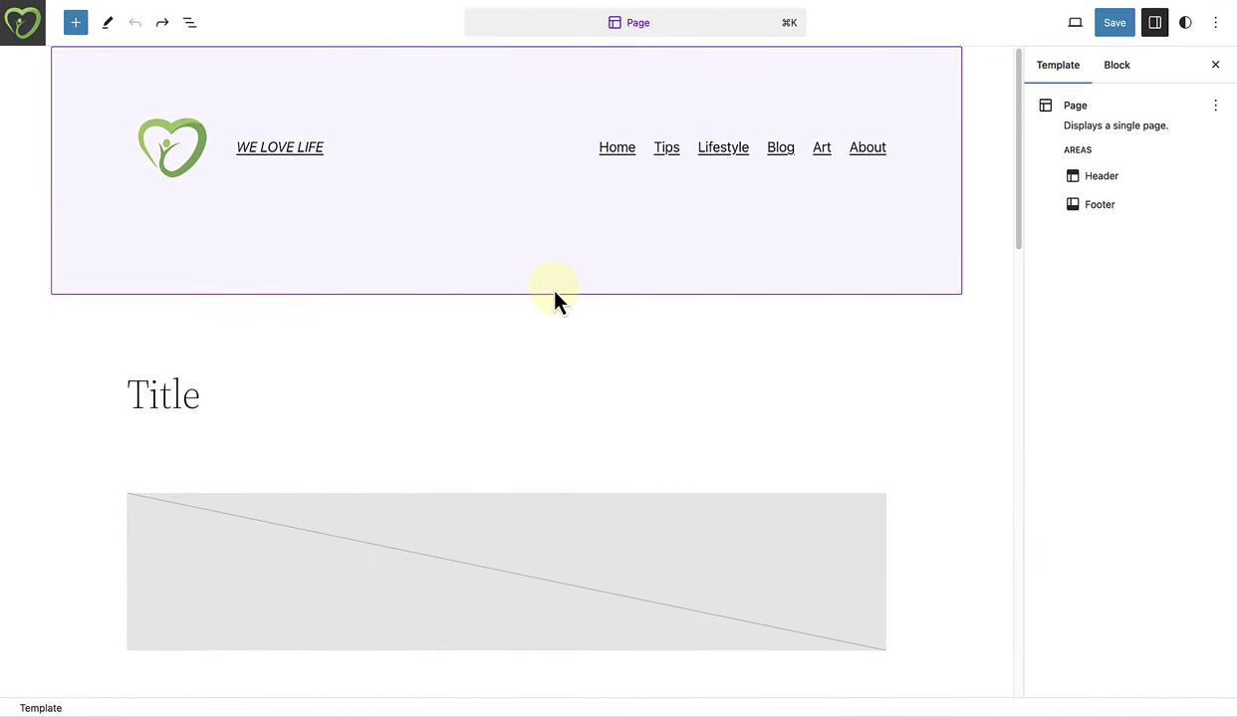
pyautogui.click(101, 240)
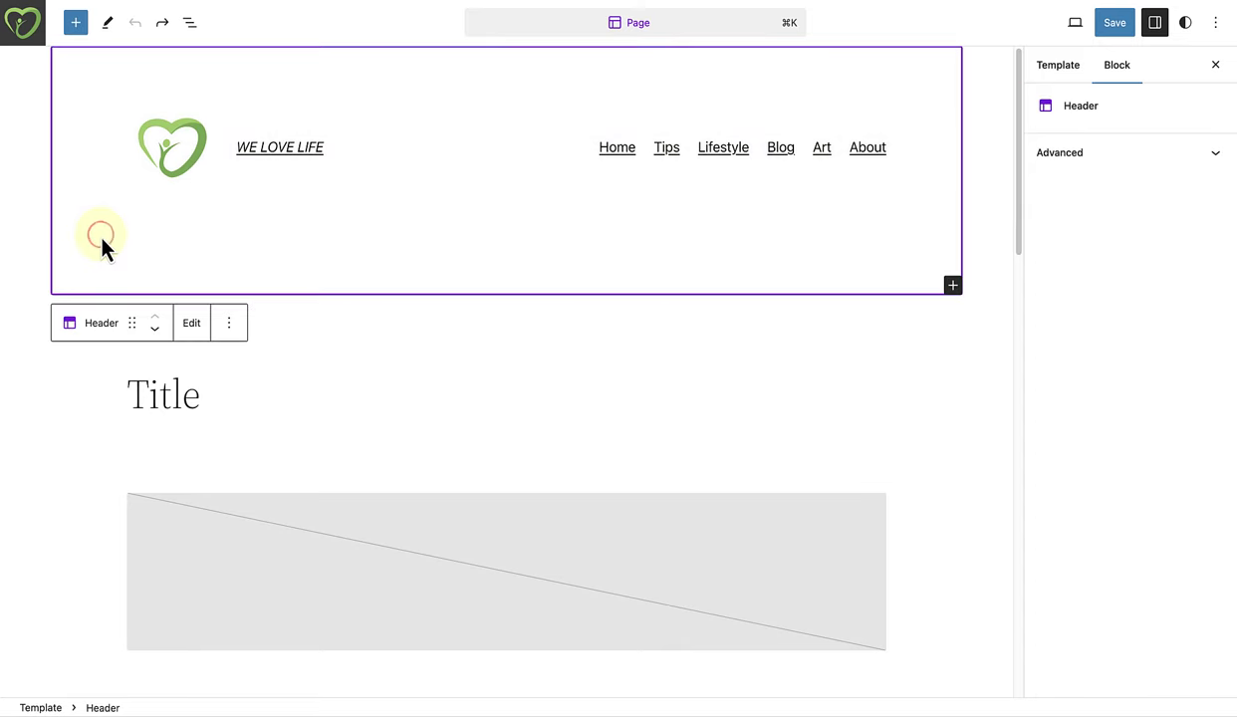
pyautogui.click(230, 325)
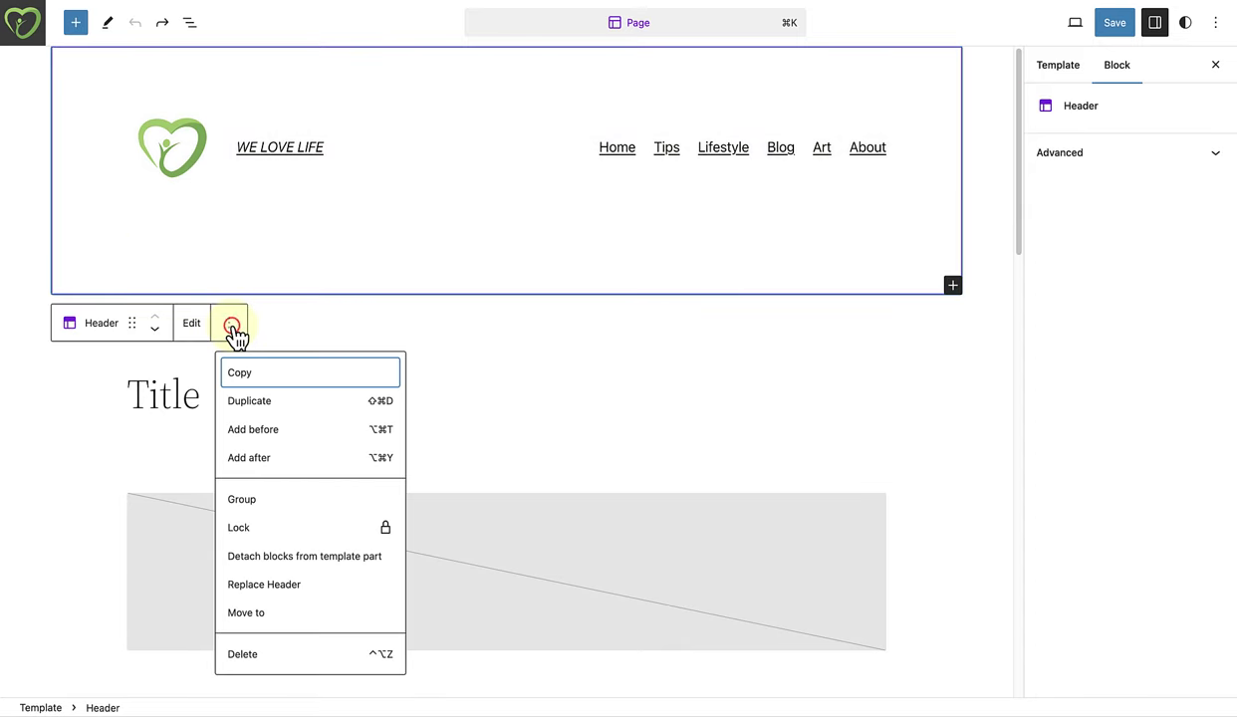
# Step: Browse the replacement headers offered by Replace Header in the Choose a header list
pyautogui.click(296, 596)
pyautogui.scroll(-1, 814, 430)
pyautogui.scroll(-3, 812, 430)
pyautogui.scroll(-3, 810, 430)
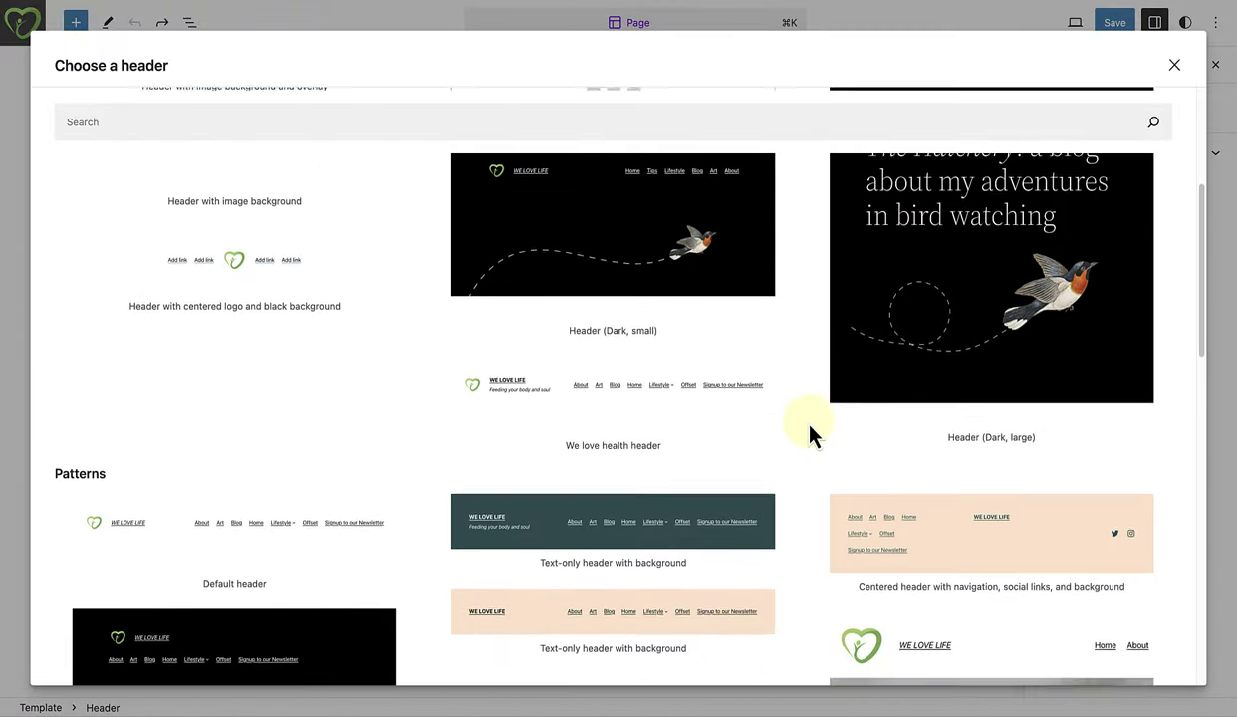
pyautogui.scroll(-7, 810, 431)
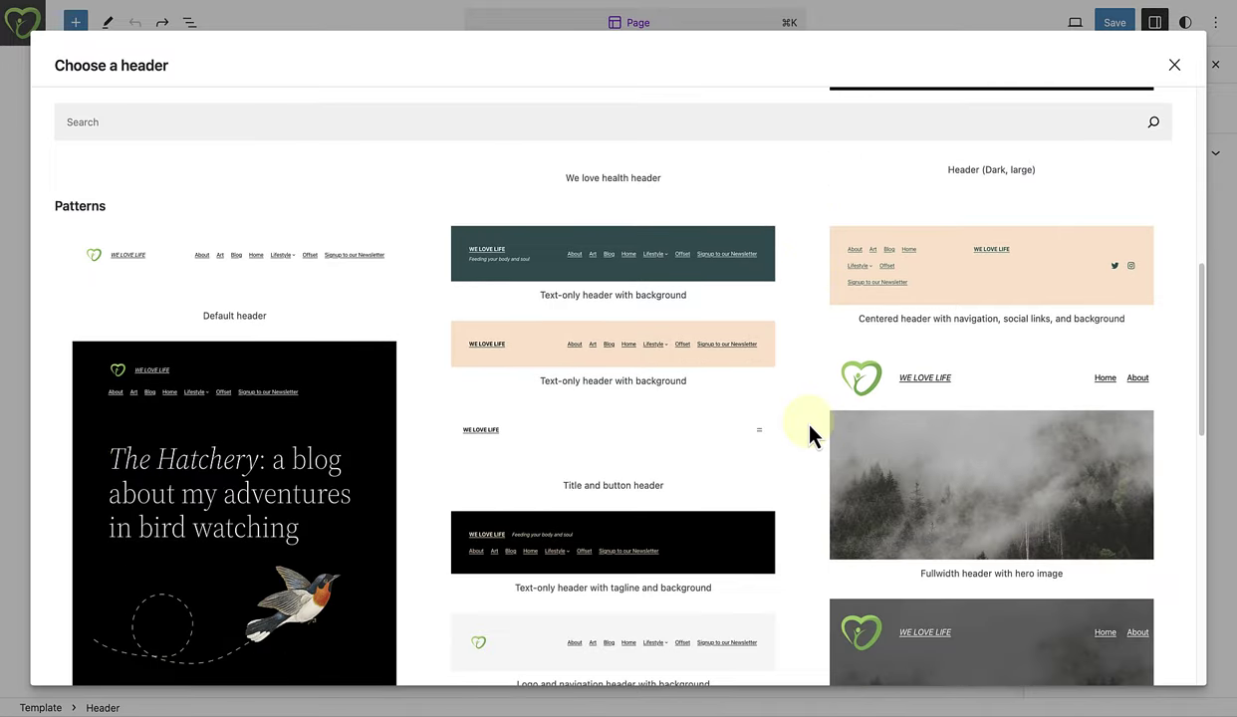
pyautogui.scroll(-3, 810, 430)
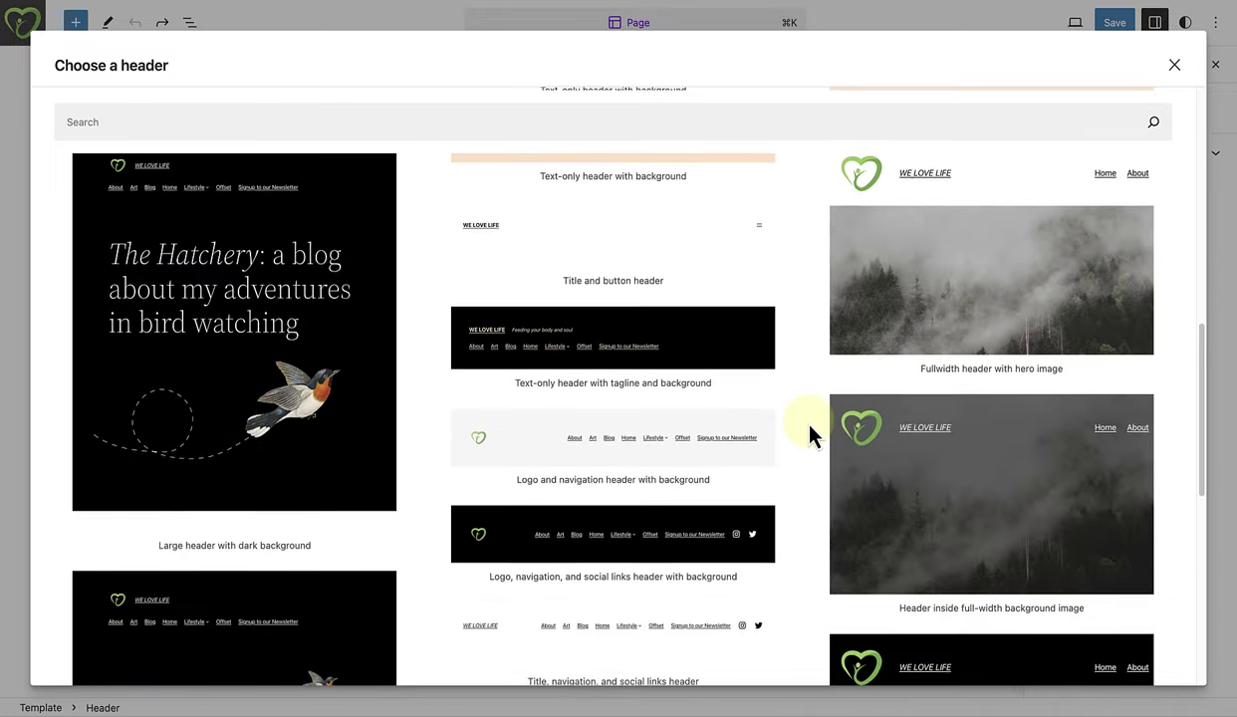
pyautogui.scroll(-4, 809, 430)
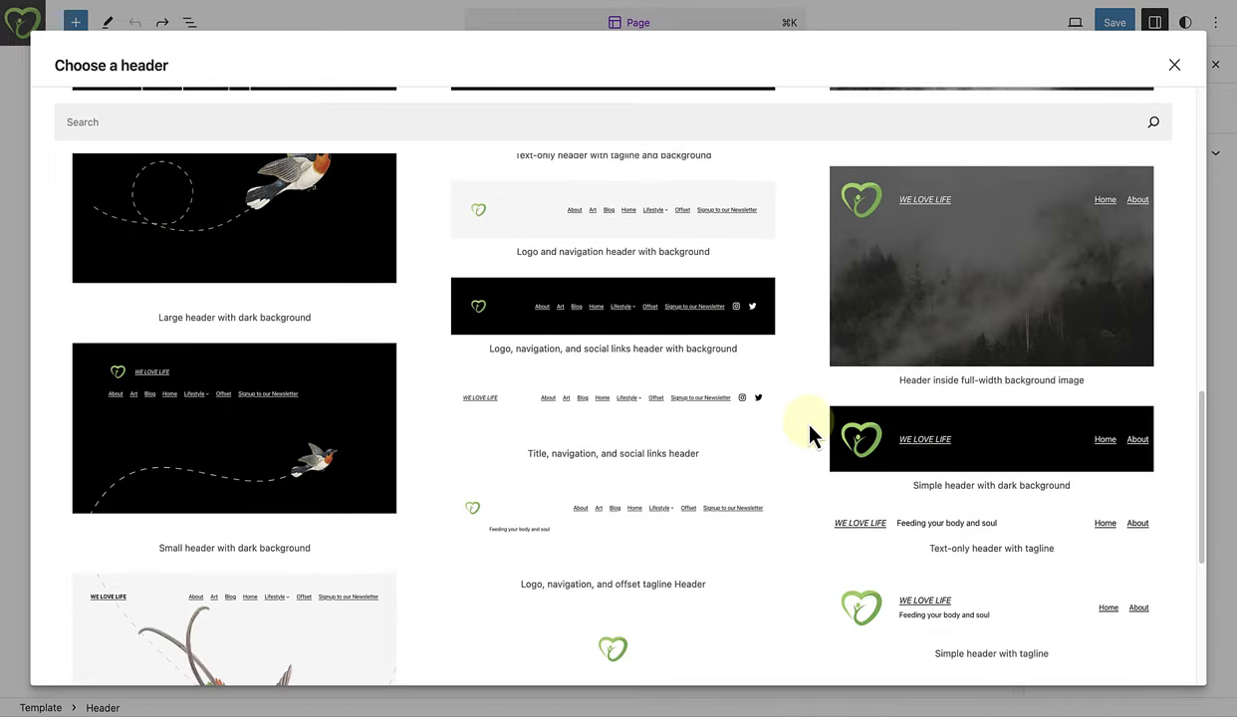
pyautogui.scroll(-4, 810, 430)
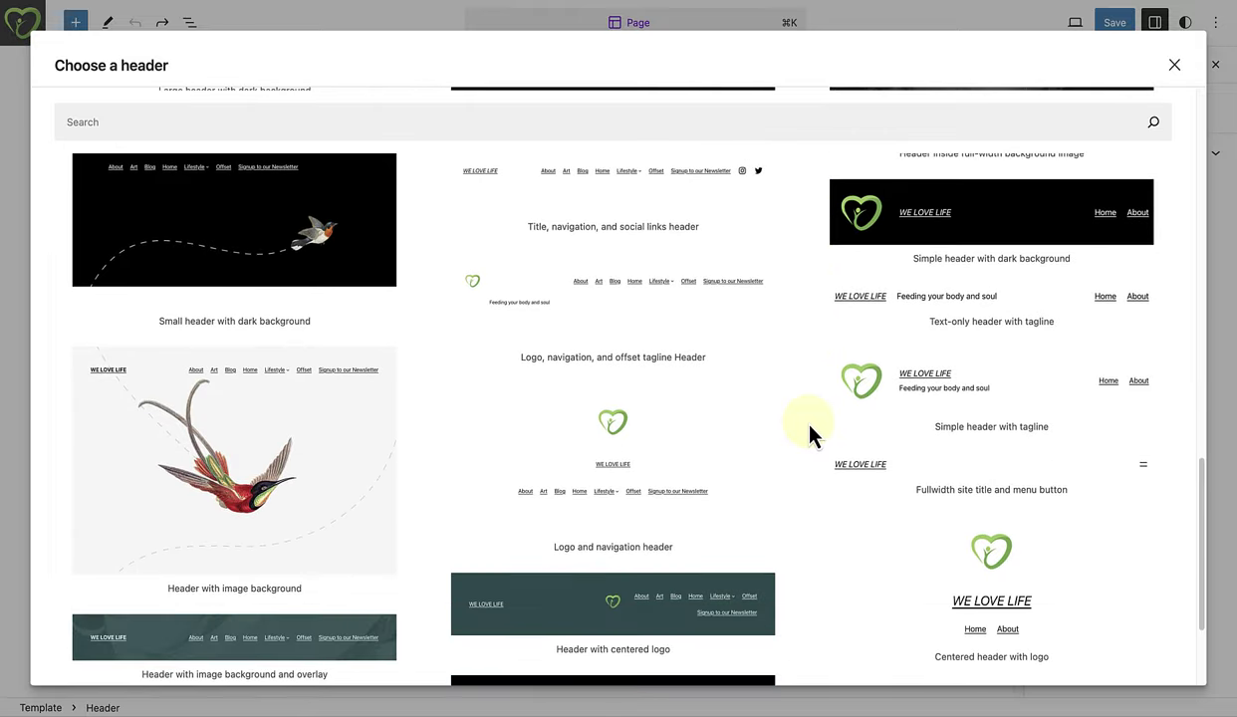
pyautogui.scroll(-1, 809, 430)
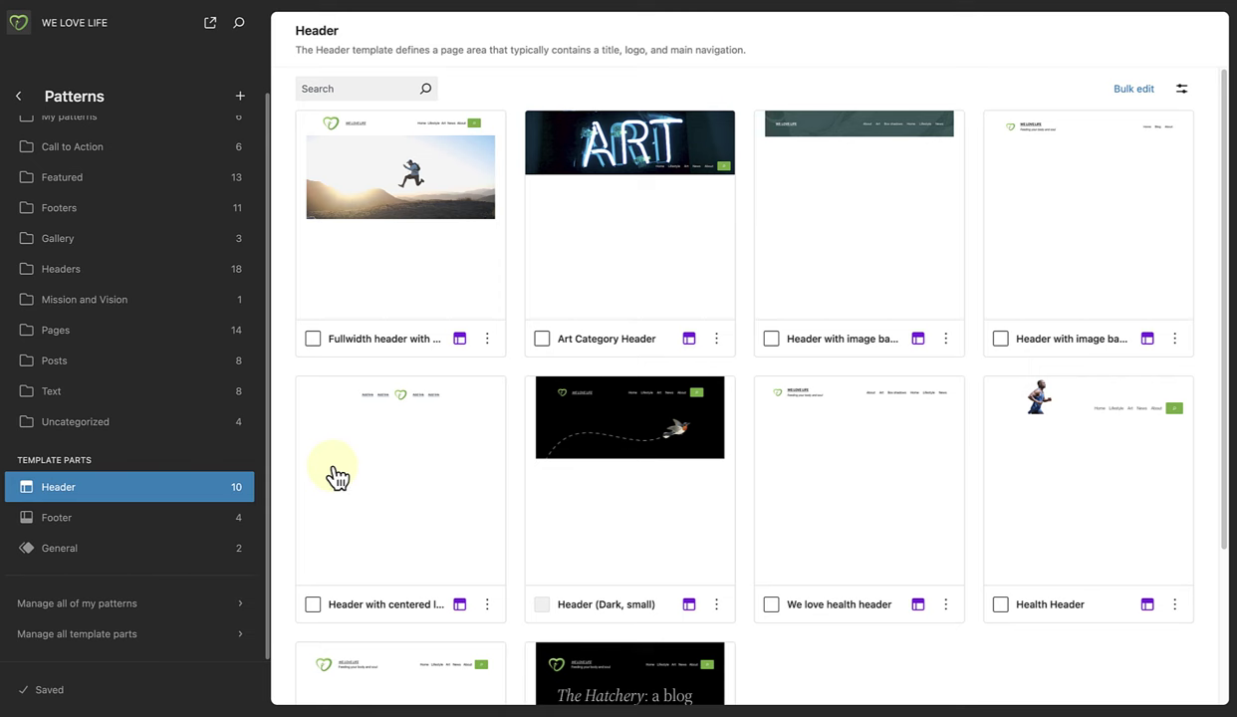
# Step: Create a template part named 'Test' with the Header area
pyautogui.click(239, 96)
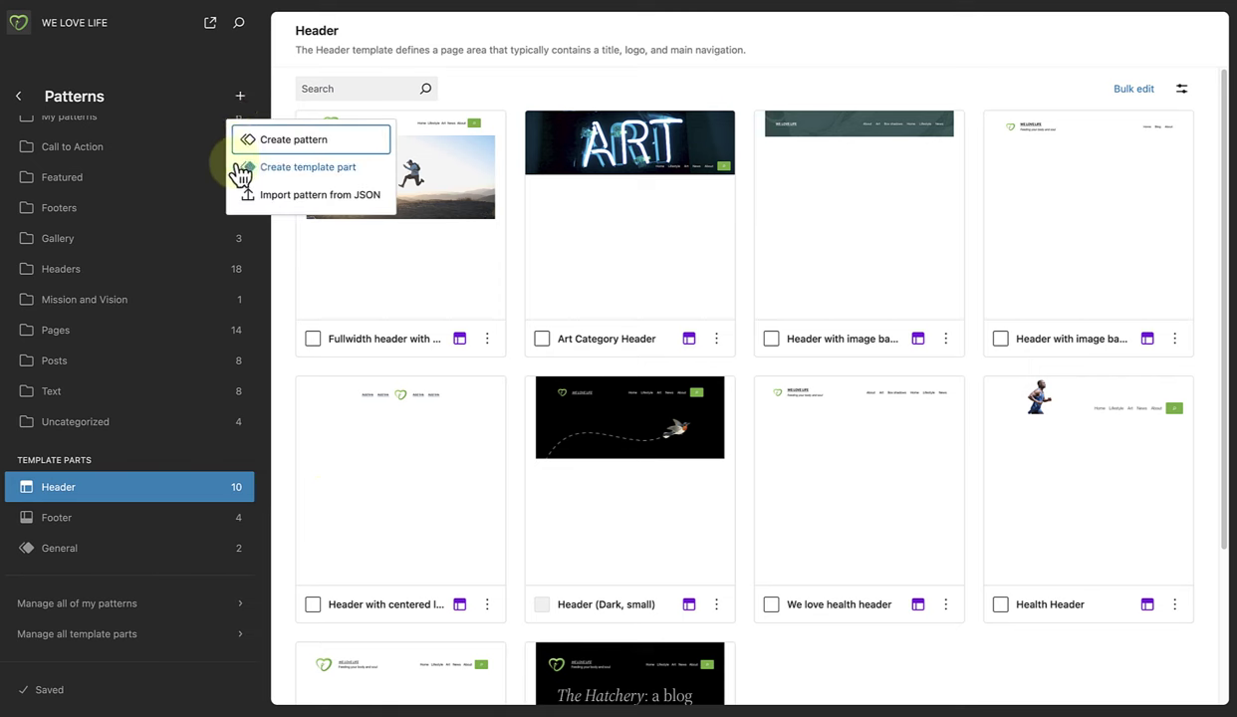
pyautogui.click(306, 169)
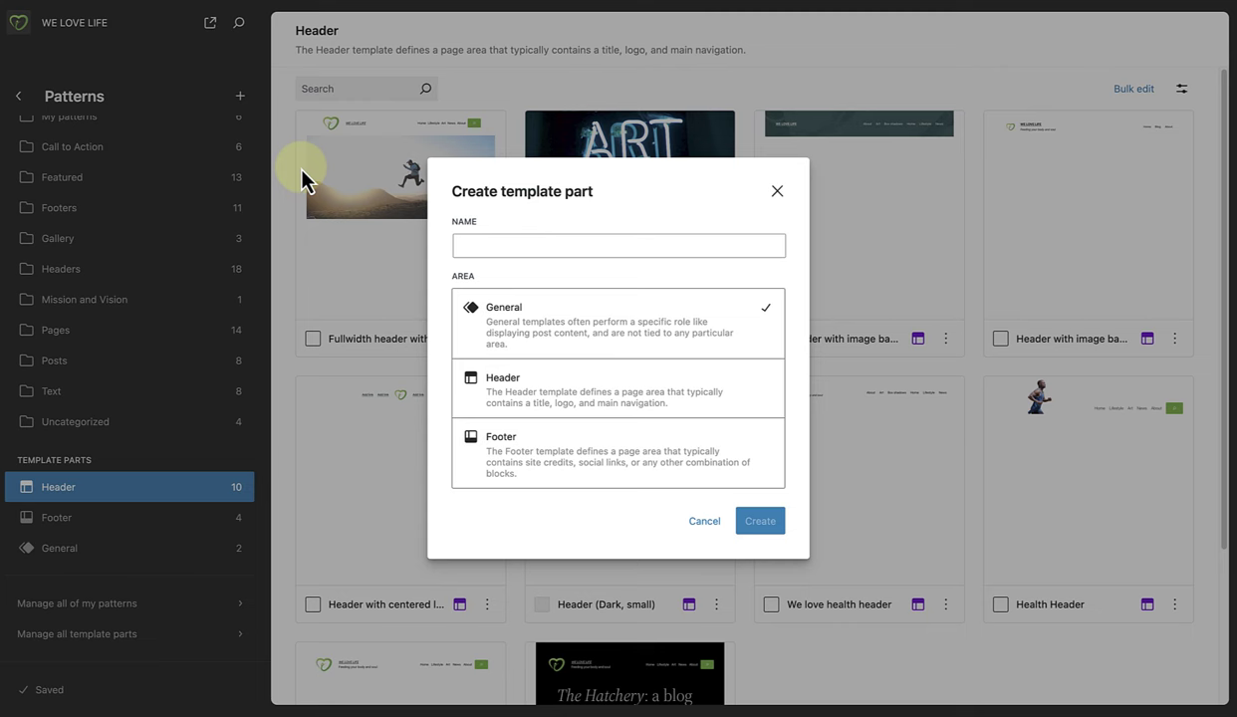
pyautogui.click(474, 242)
pyautogui.write('Te')
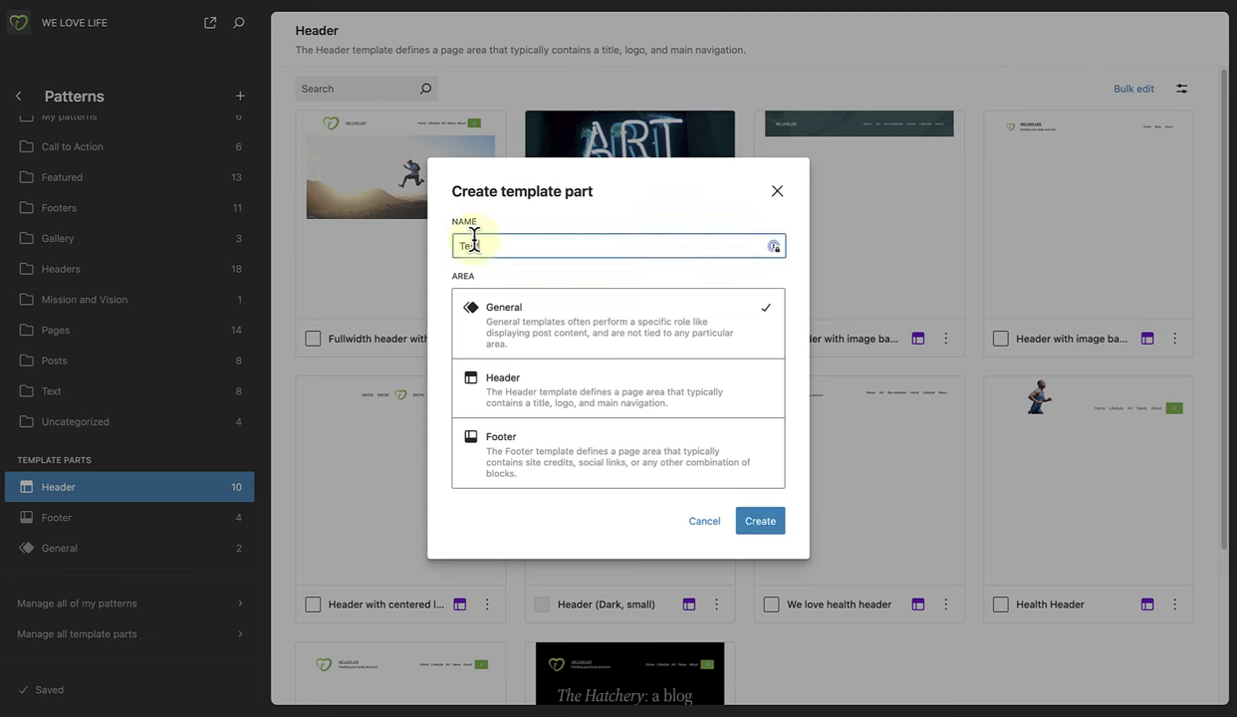
pyautogui.write('st')
pyautogui.click(703, 397)
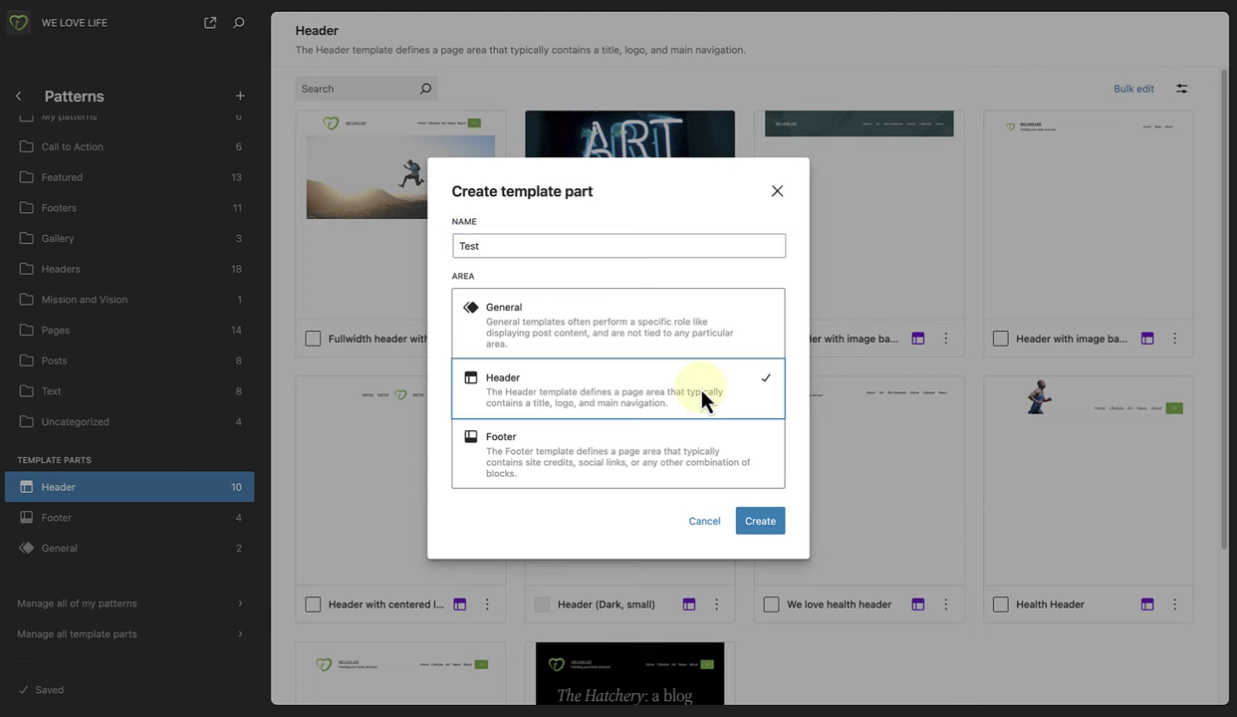
pyautogui.click(761, 519)
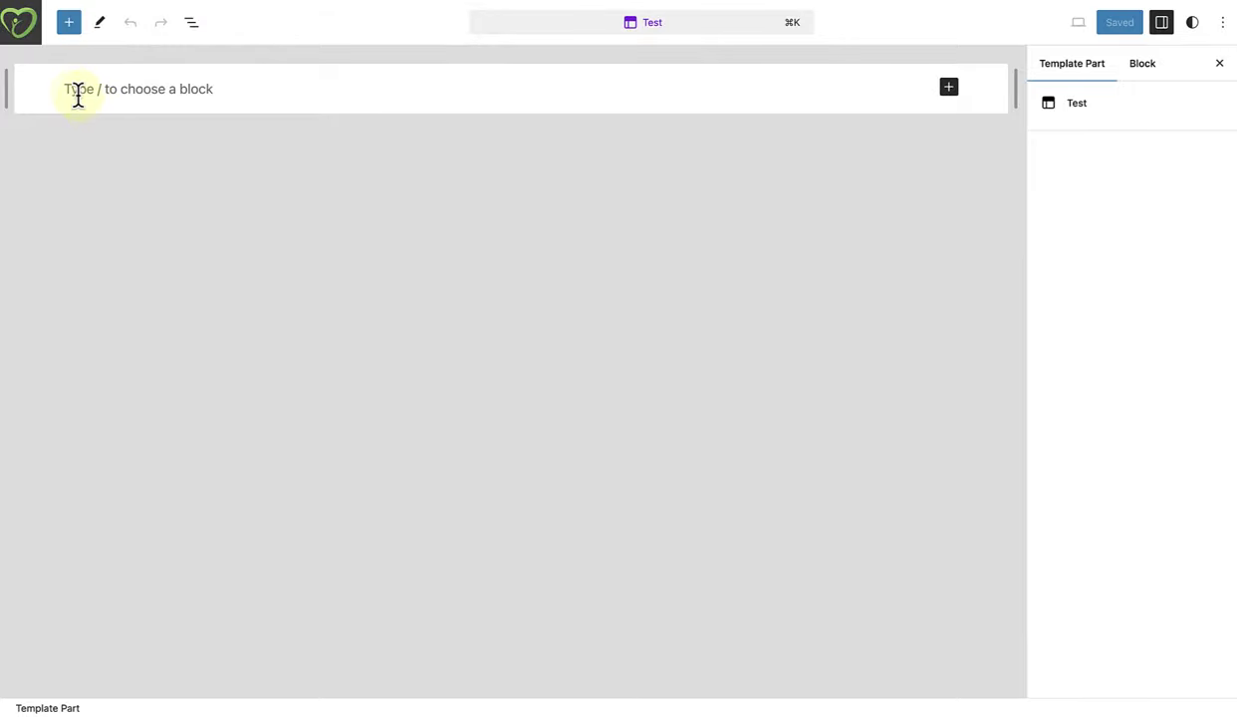
# Step: Add an empty Paragraph block to the Test header template part
pyautogui.click(77, 92)
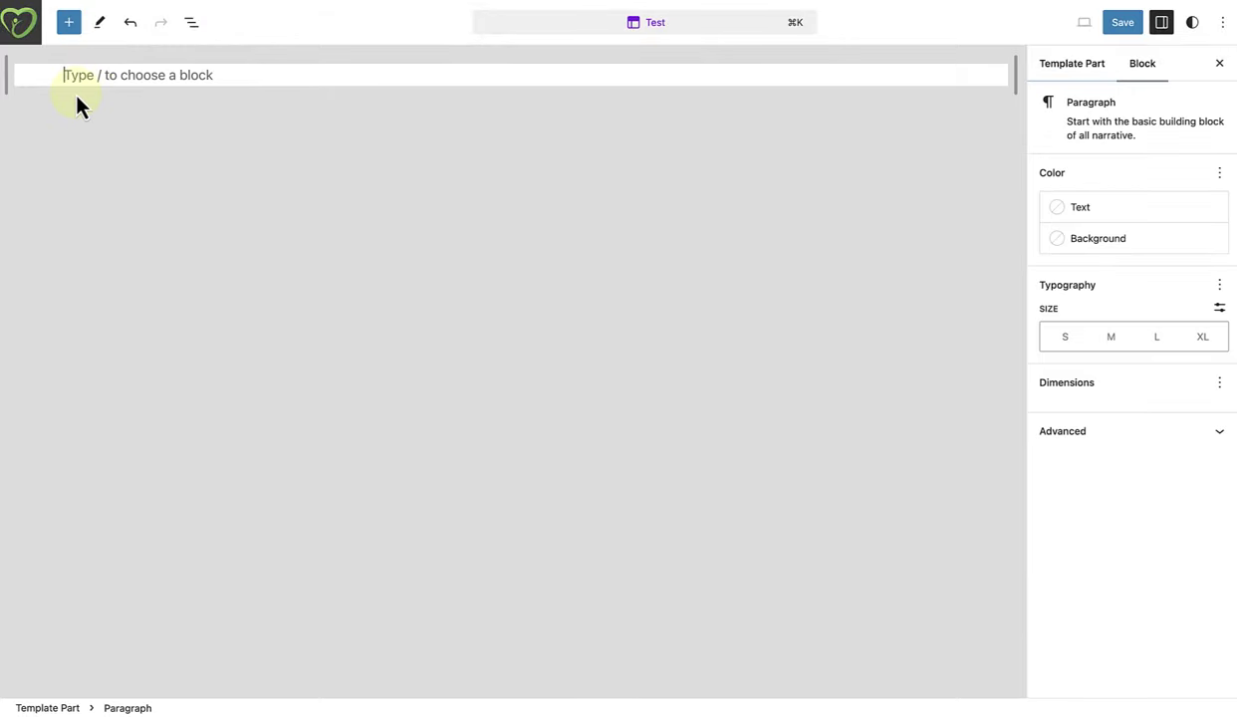